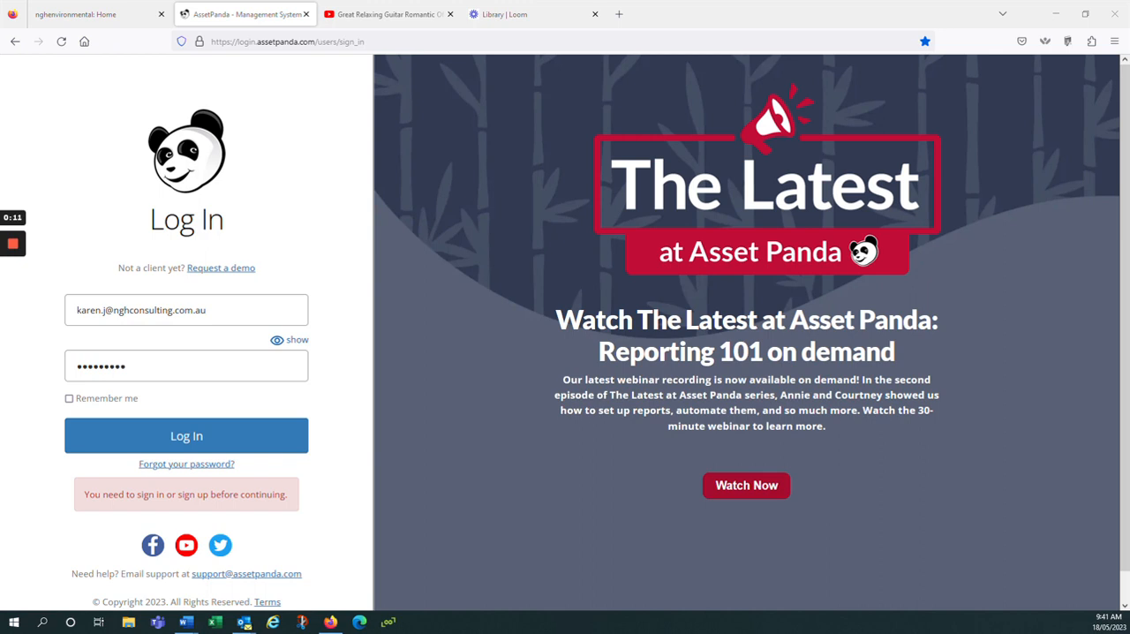
- Log in with the account credentials already filled in and open the Equipment list
click(181, 437)
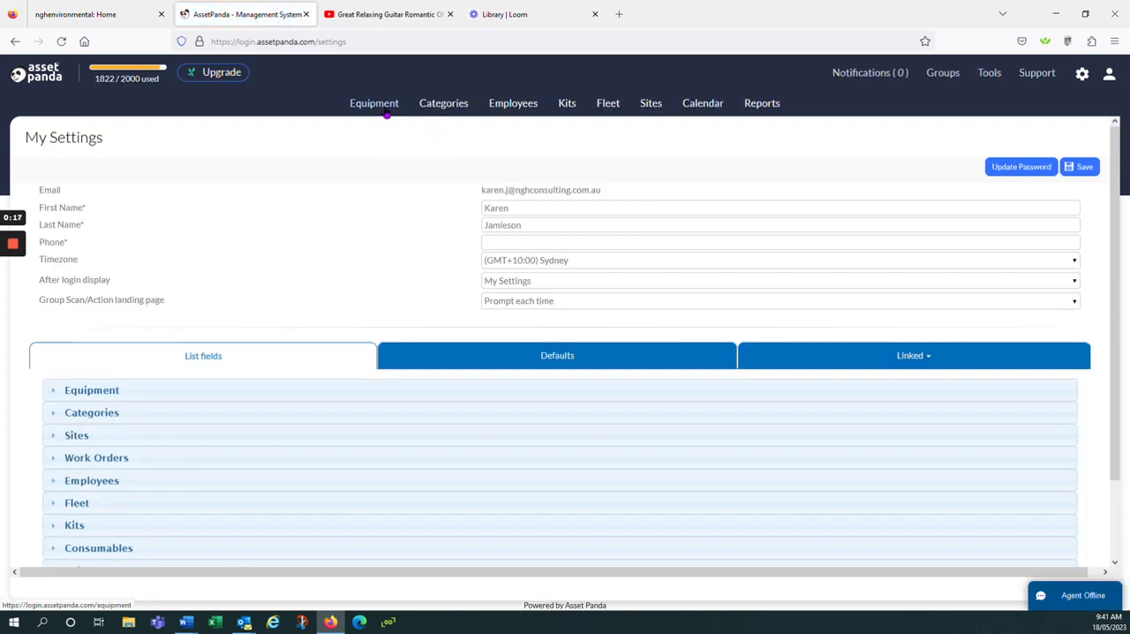
click(385, 108)
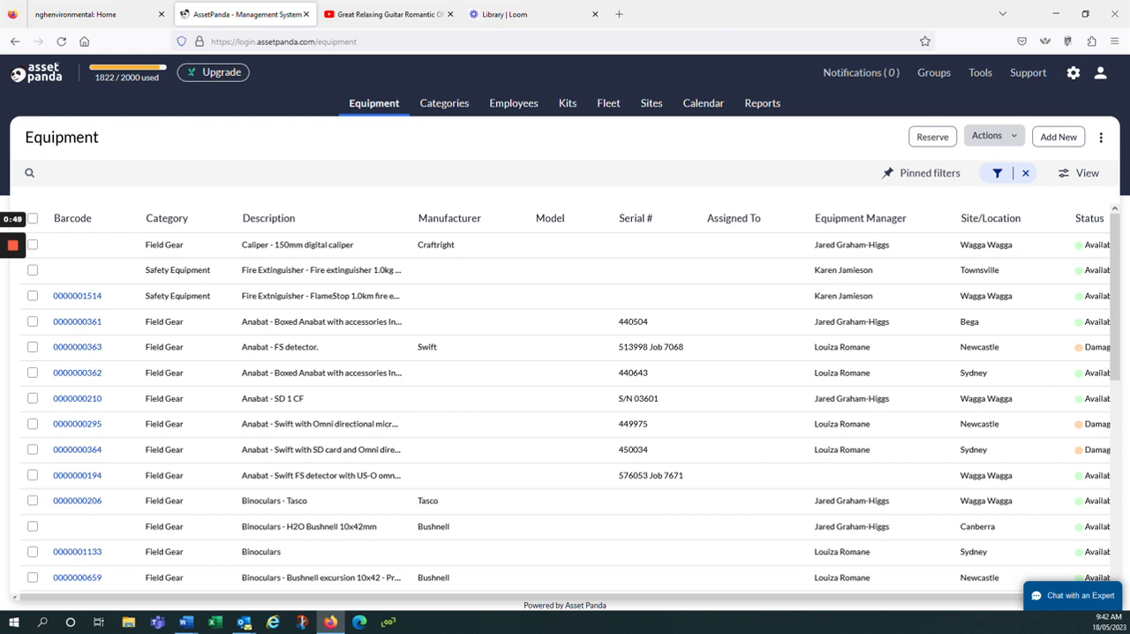
- Start a new equipment reservation running from 18/05/2023 10:00 am to 20/05/2023 08:00 am and proceed to item selection
click(938, 142)
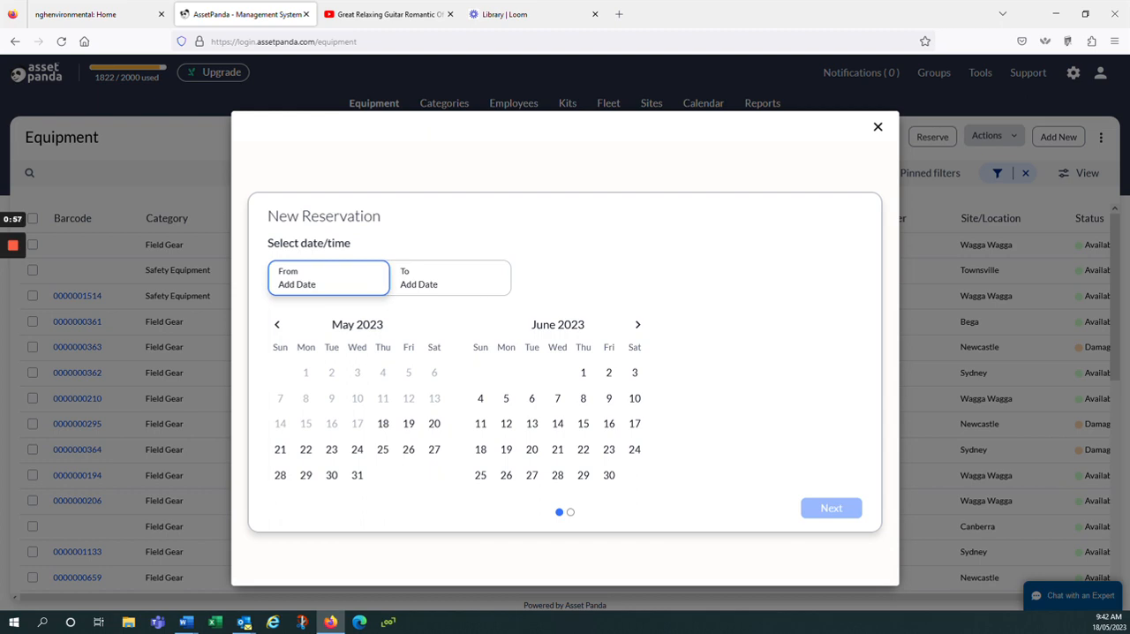
click(383, 423)
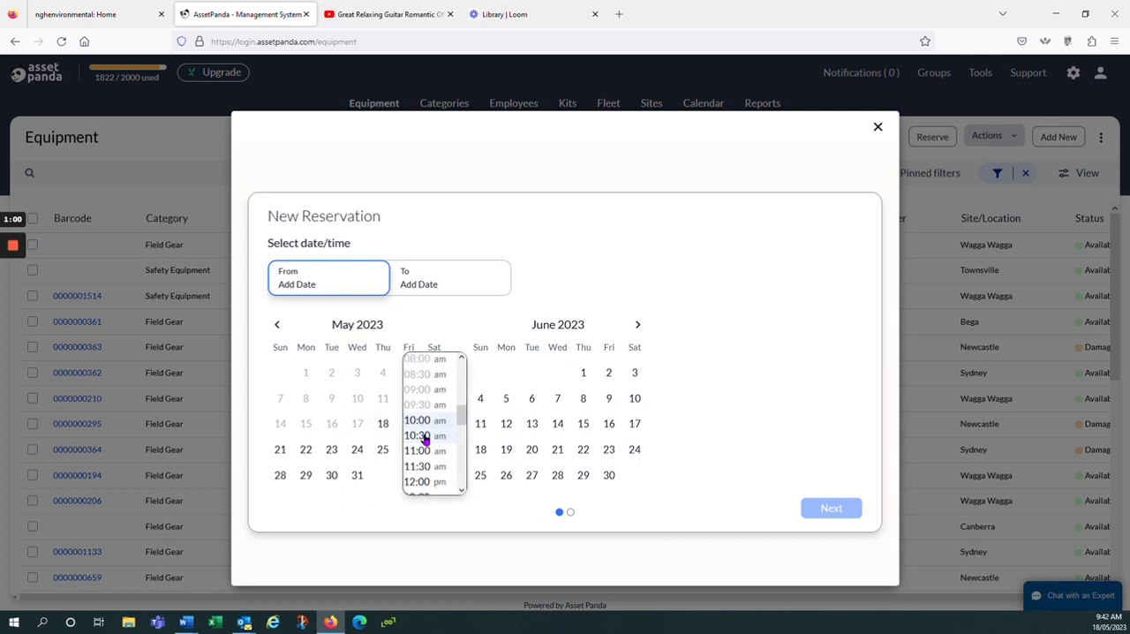
click(423, 423)
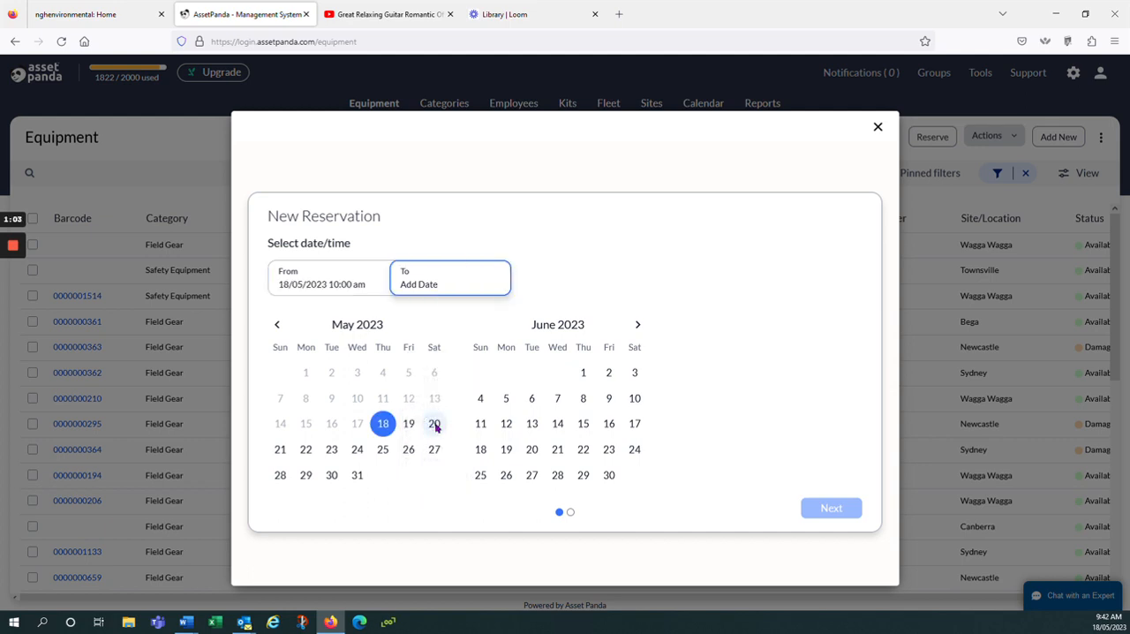
click(433, 424)
click(472, 420)
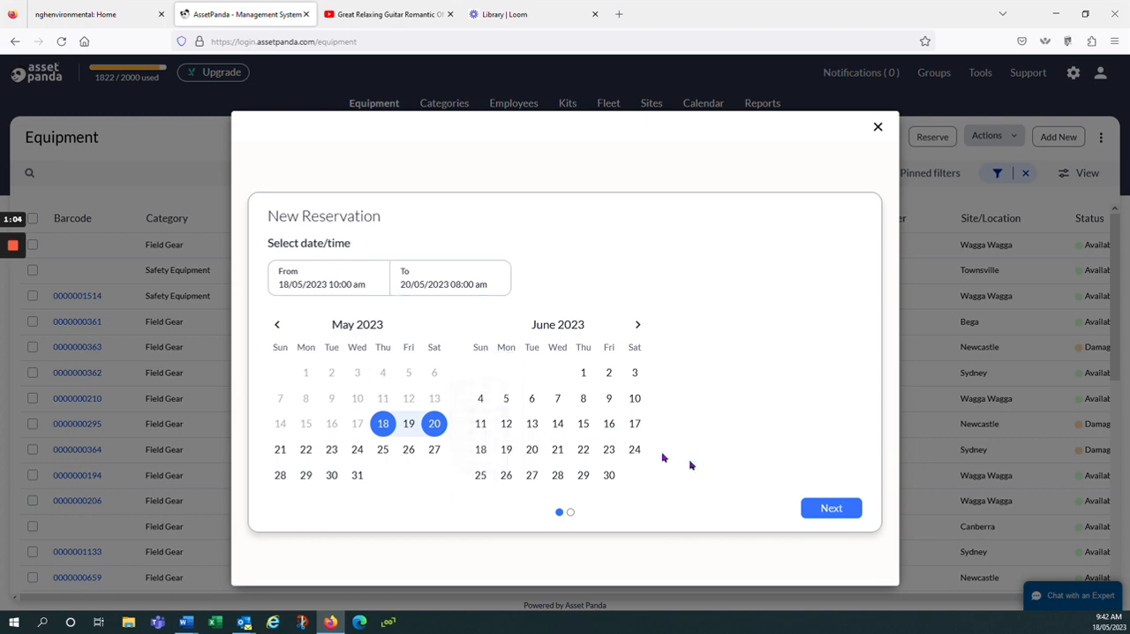
click(832, 509)
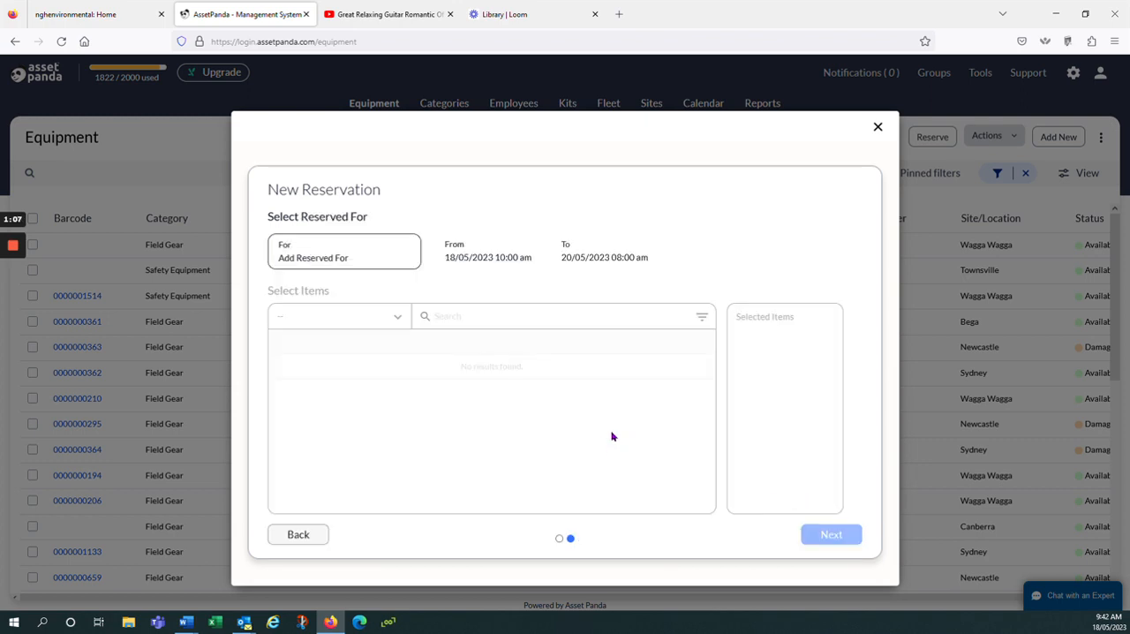
- Search the employees by first name and set the matching employee as the person the reservation is for
click(295, 253)
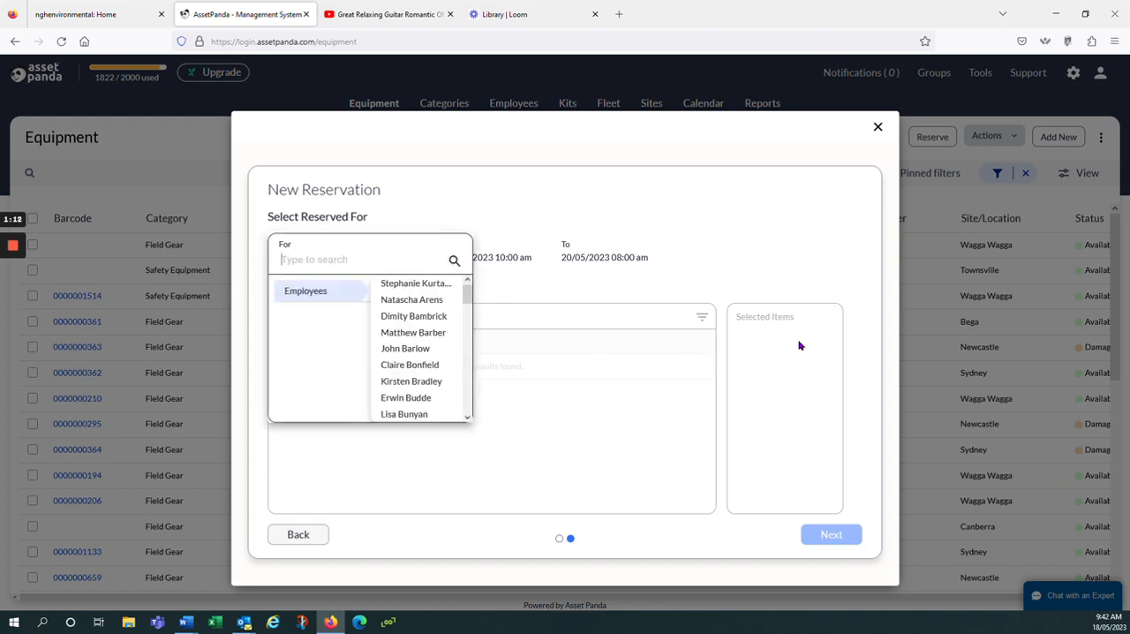
text(Karen)
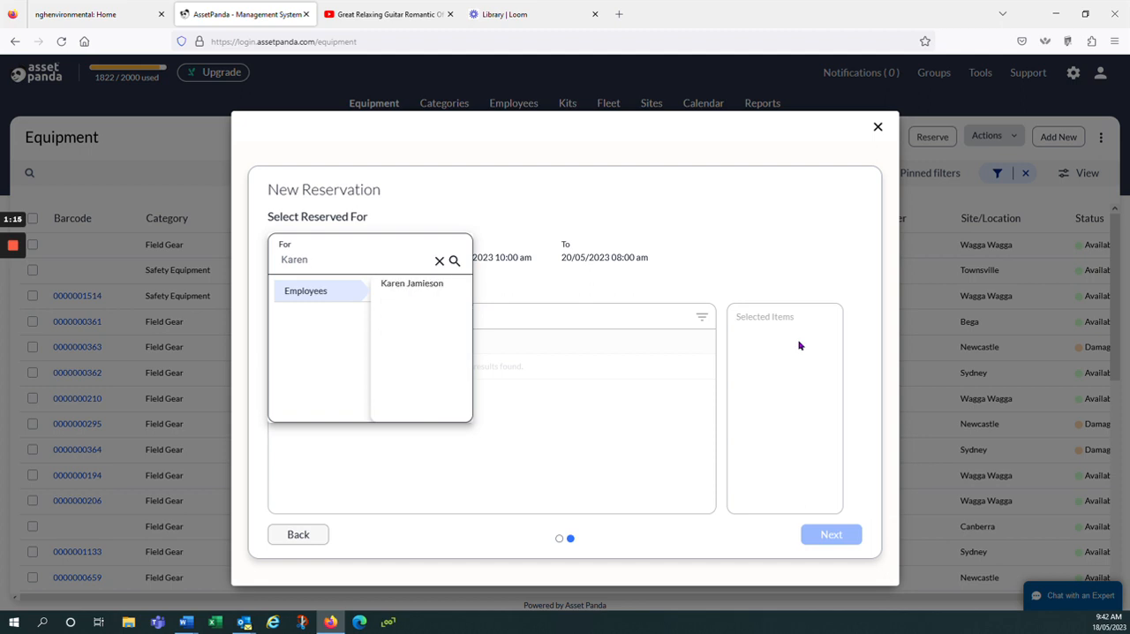
click(424, 289)
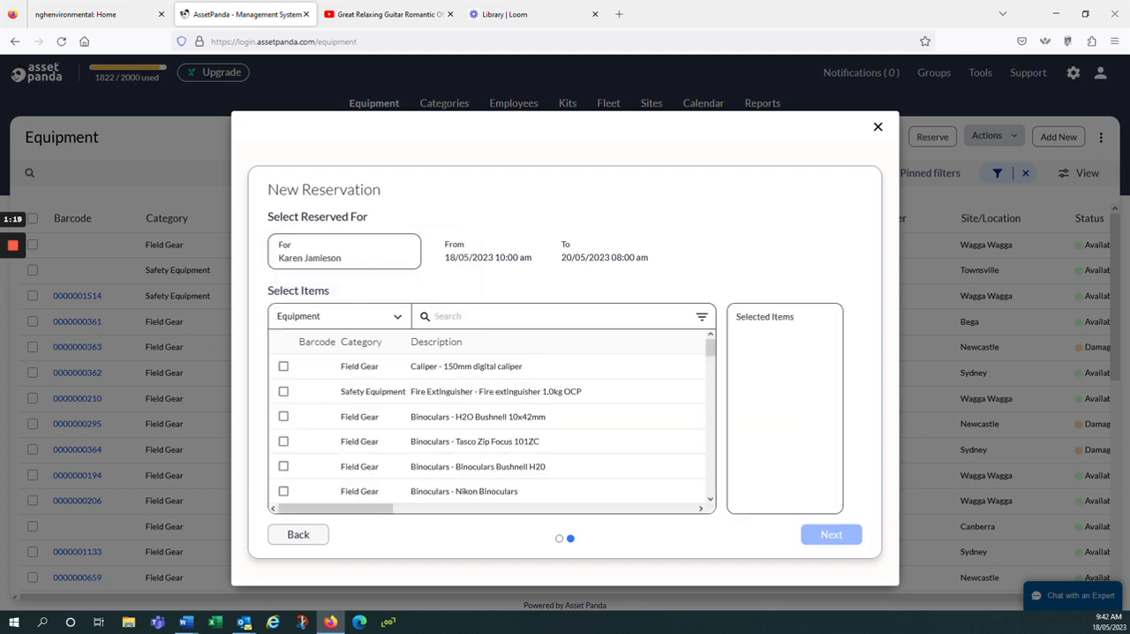
- Look through the Fleet vehicles offered for reservation, and return the item list to Equipment
click(398, 317)
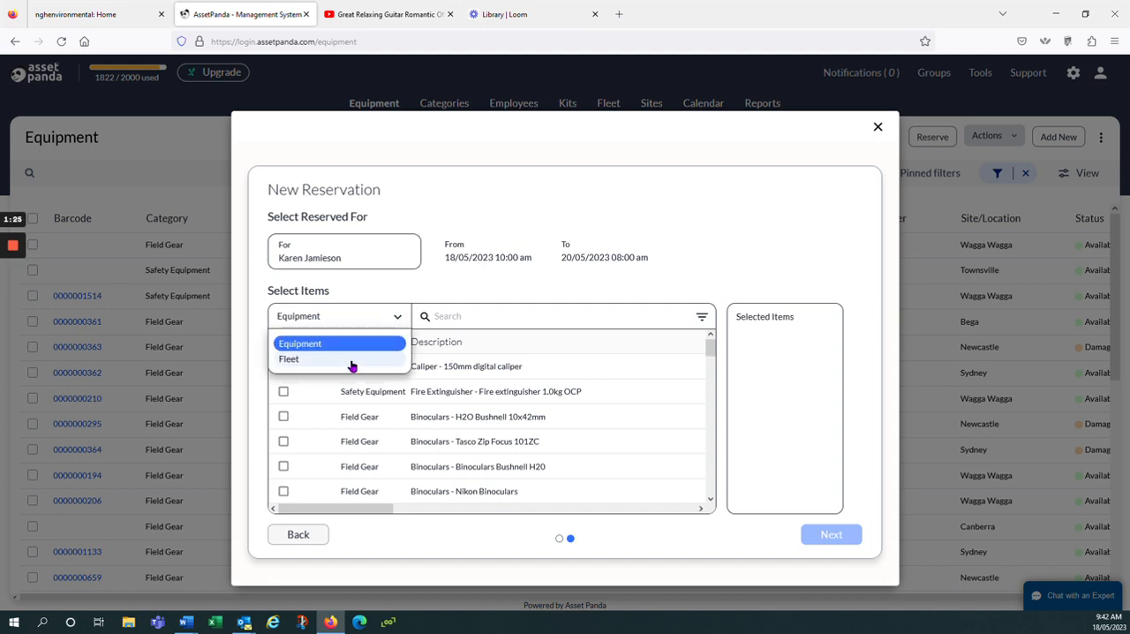
click(298, 360)
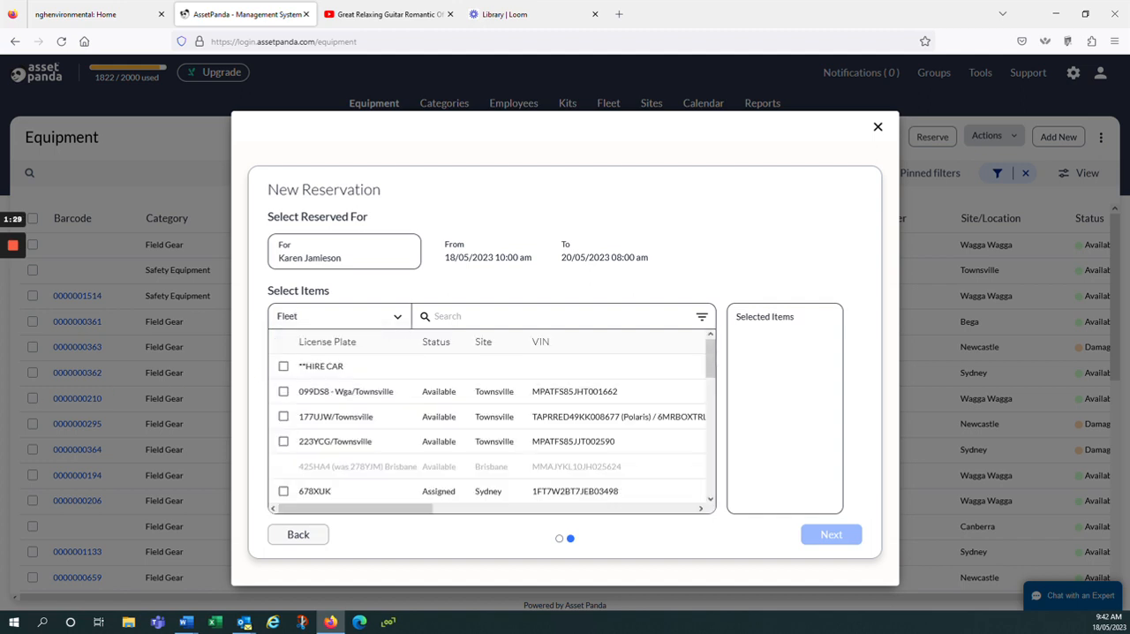
scroll(386, 388, down, 5)
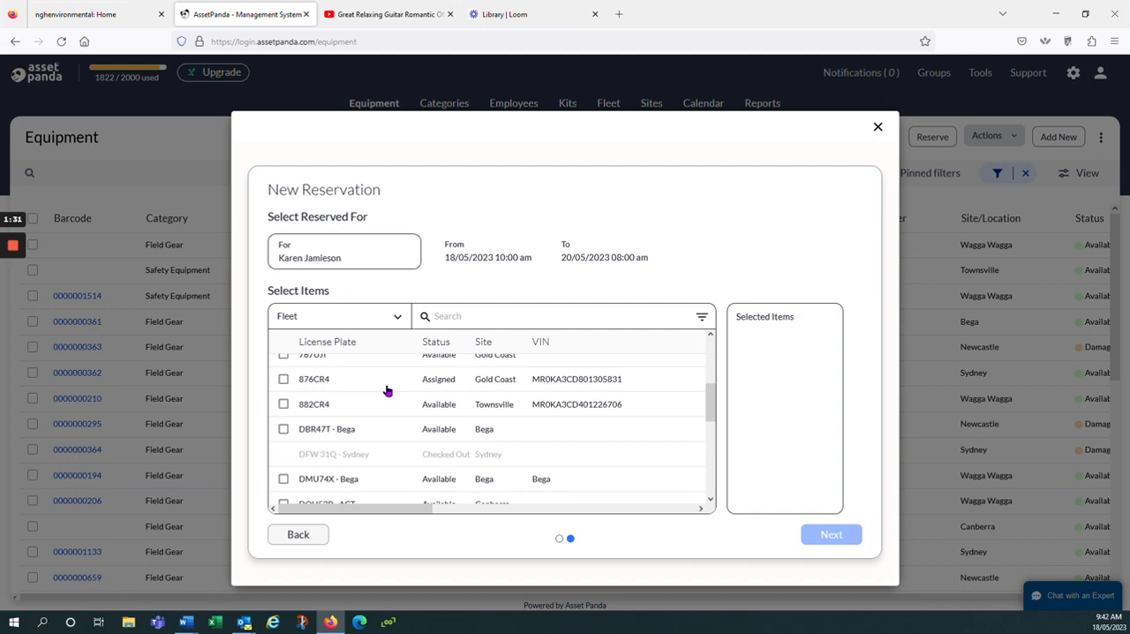
scroll(385, 388, up, 5)
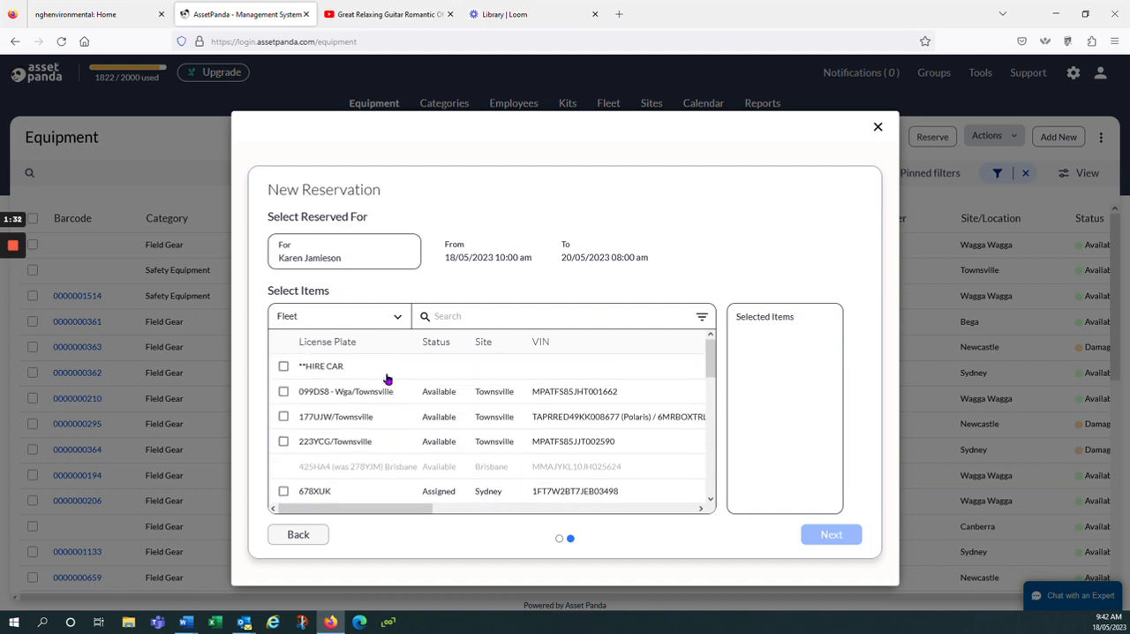
click(396, 317)
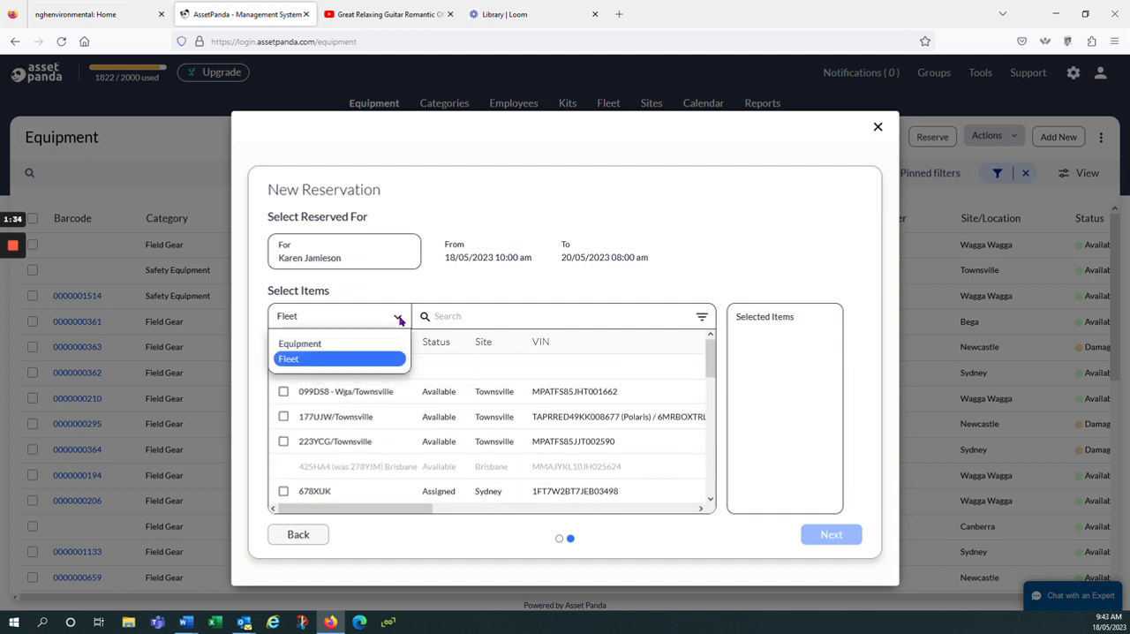
click(313, 345)
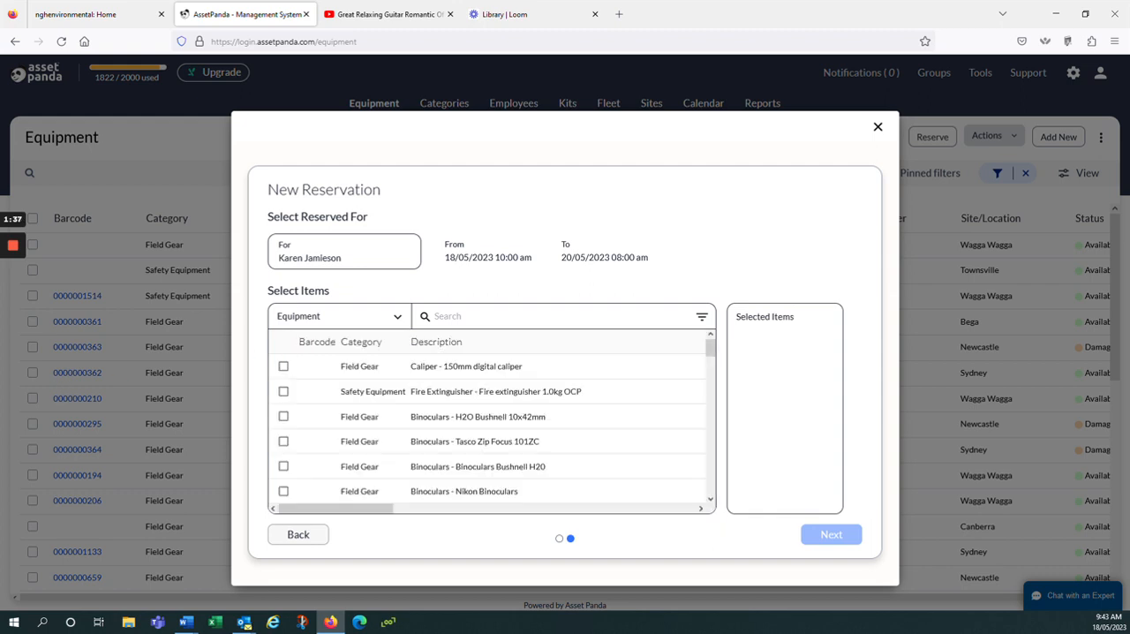
- Search the equipment items for "anabat" and look through the matching entries
click(439, 322)
text(anabat)
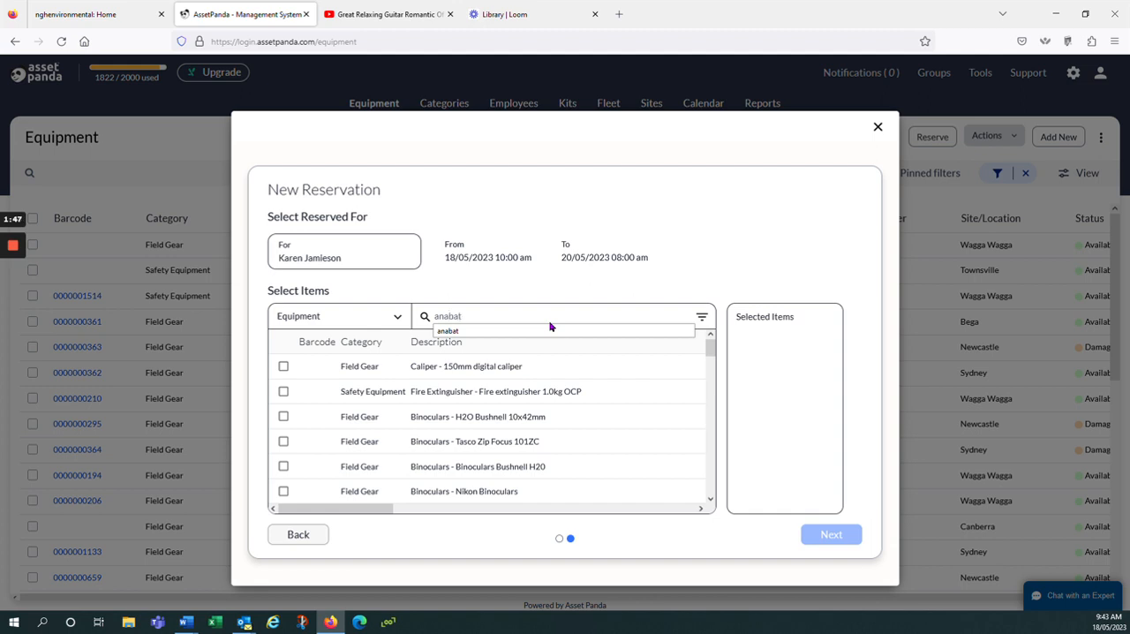
key(Return)
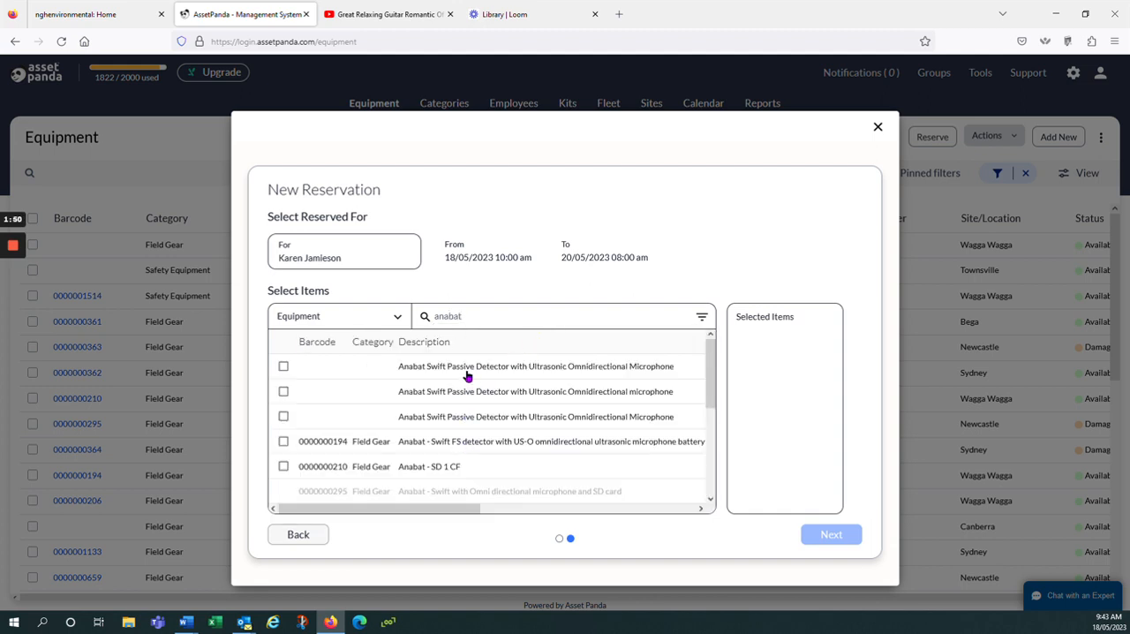
scroll(457, 405, down, 2)
scroll(458, 413, down, 2)
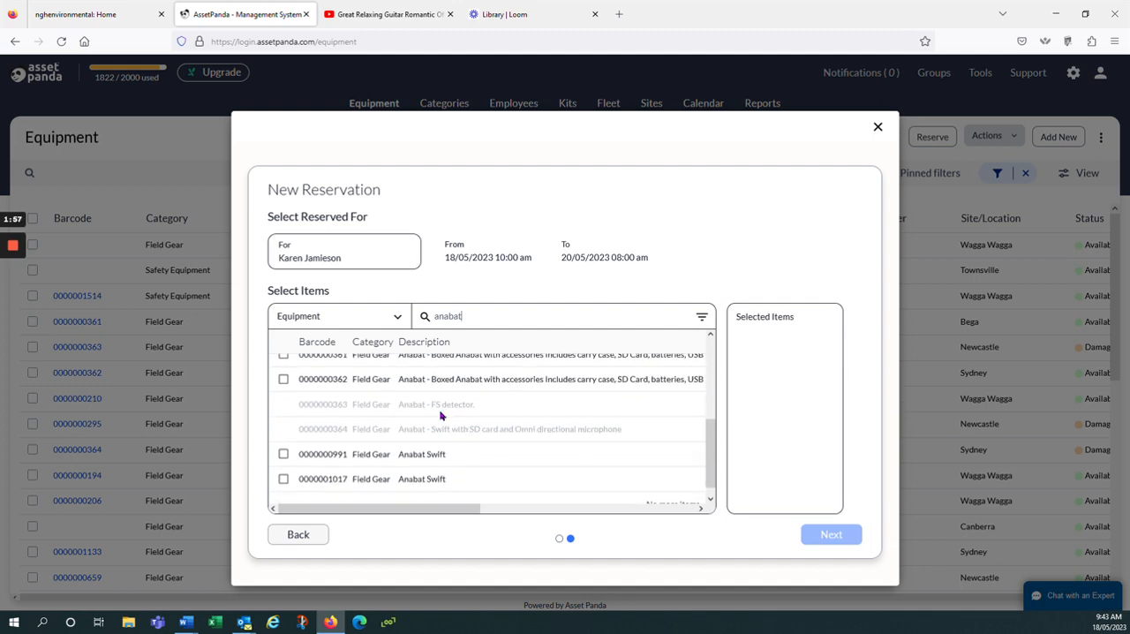
scroll(442, 416, up, 3)
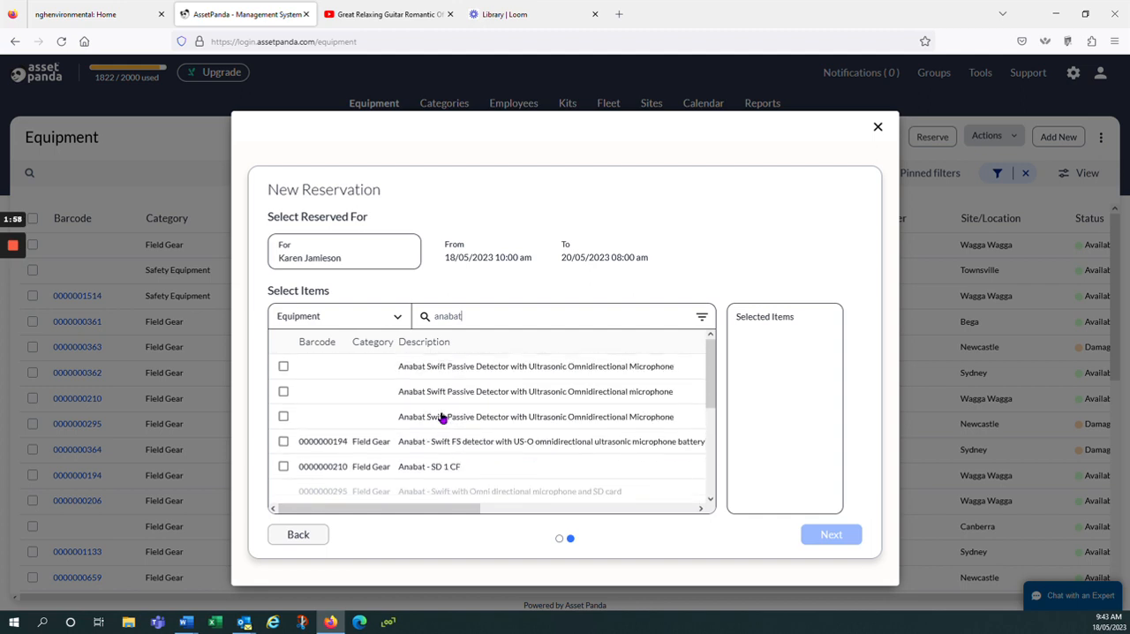
- Clear the item search text and choose Field Gear as the Category filter
click(510, 324)
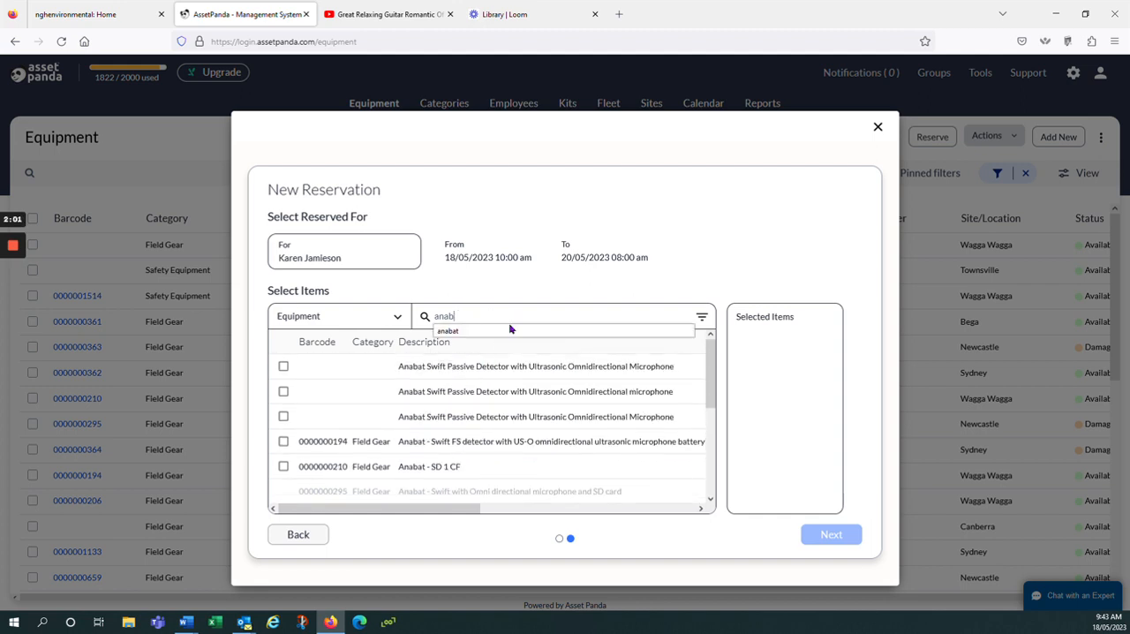
key(ctrl+a)
key(BackSpace)
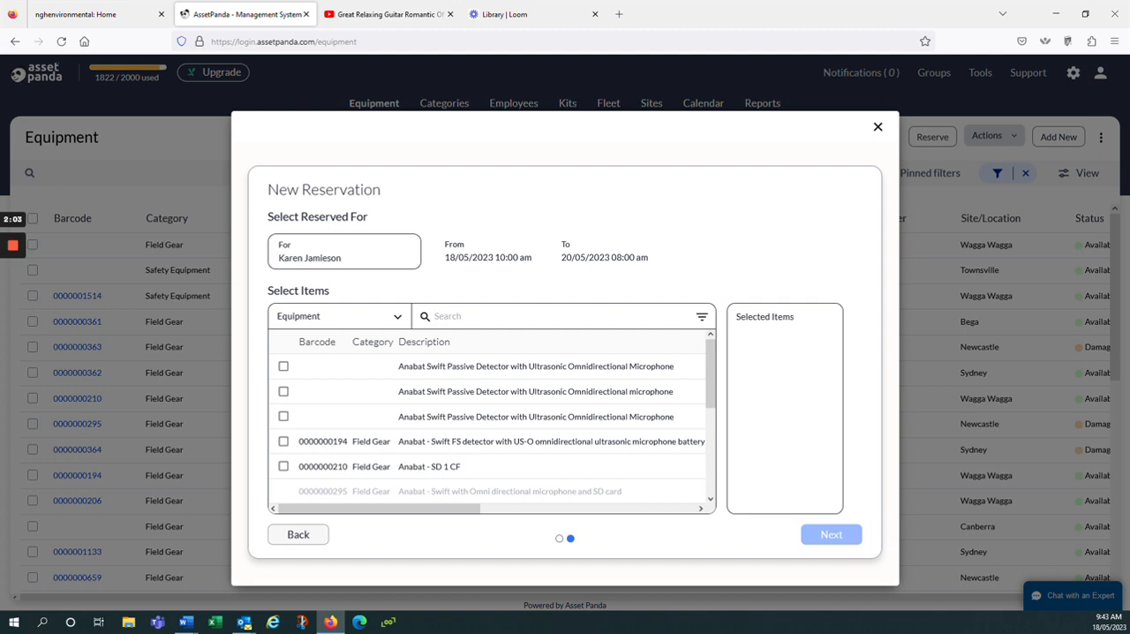
click(702, 317)
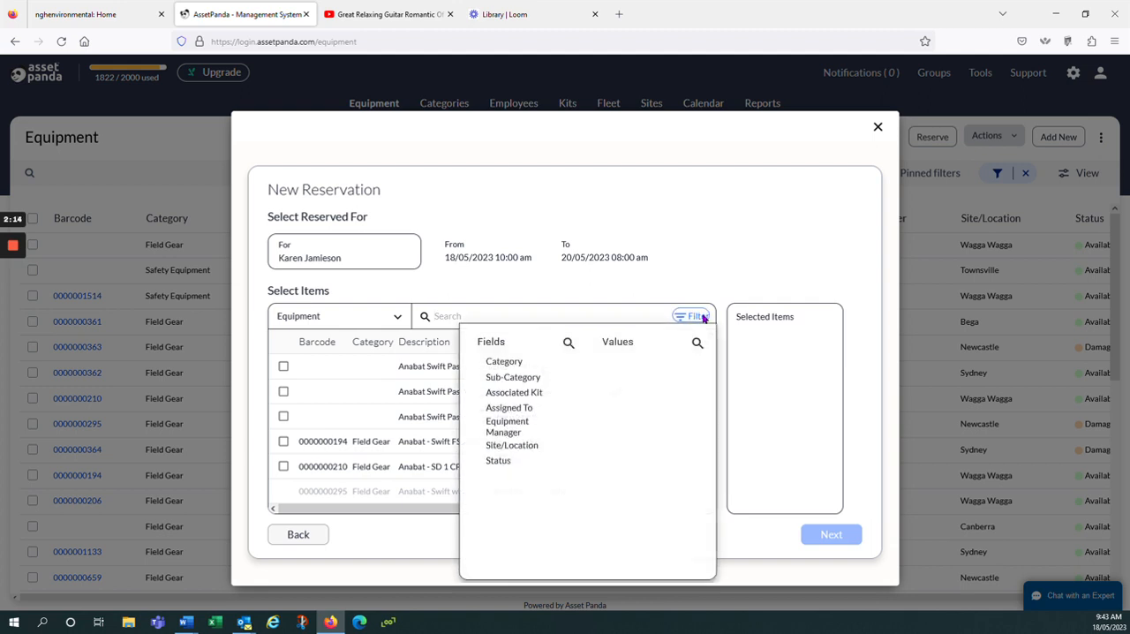
click(509, 362)
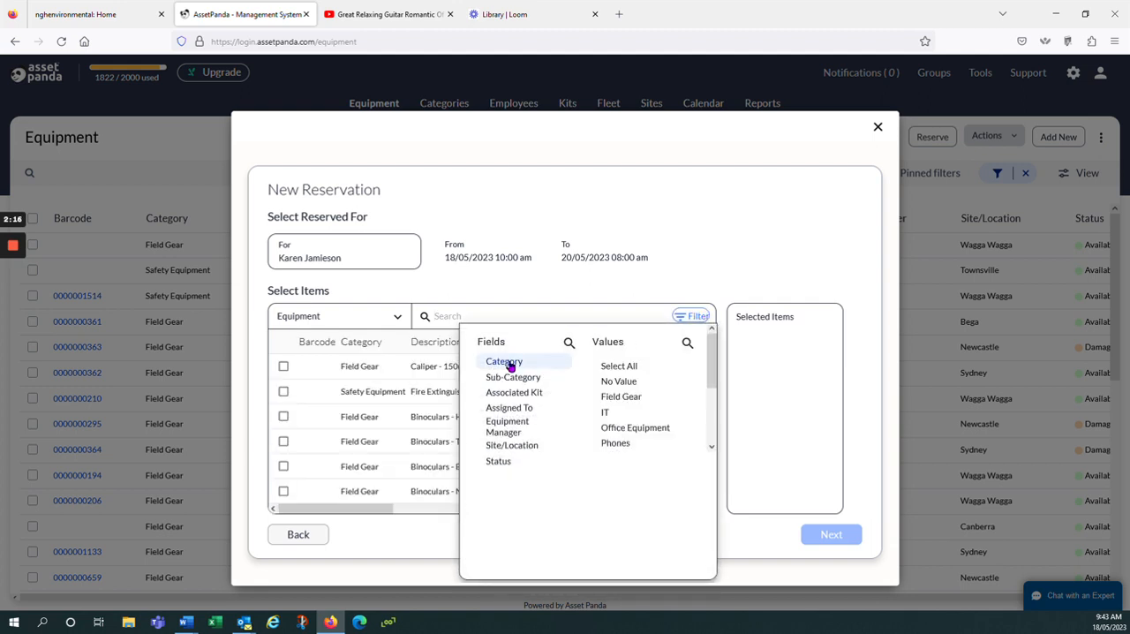
click(627, 400)
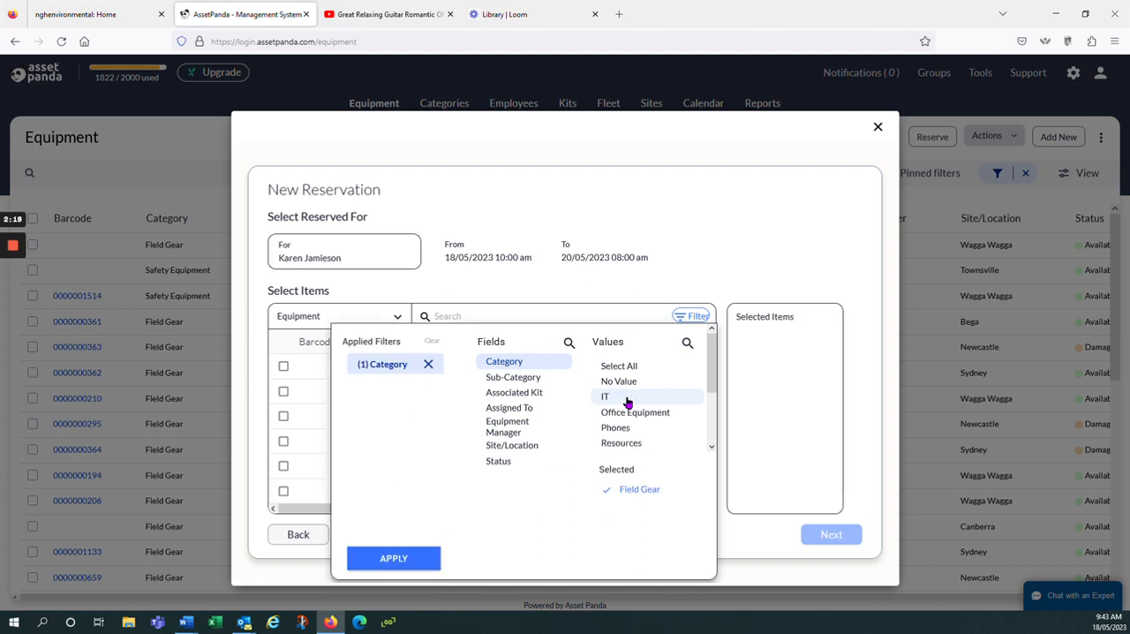
- Add filters for the Cameras sub-category and the Sydney site/location, and apply them to the item list
click(528, 380)
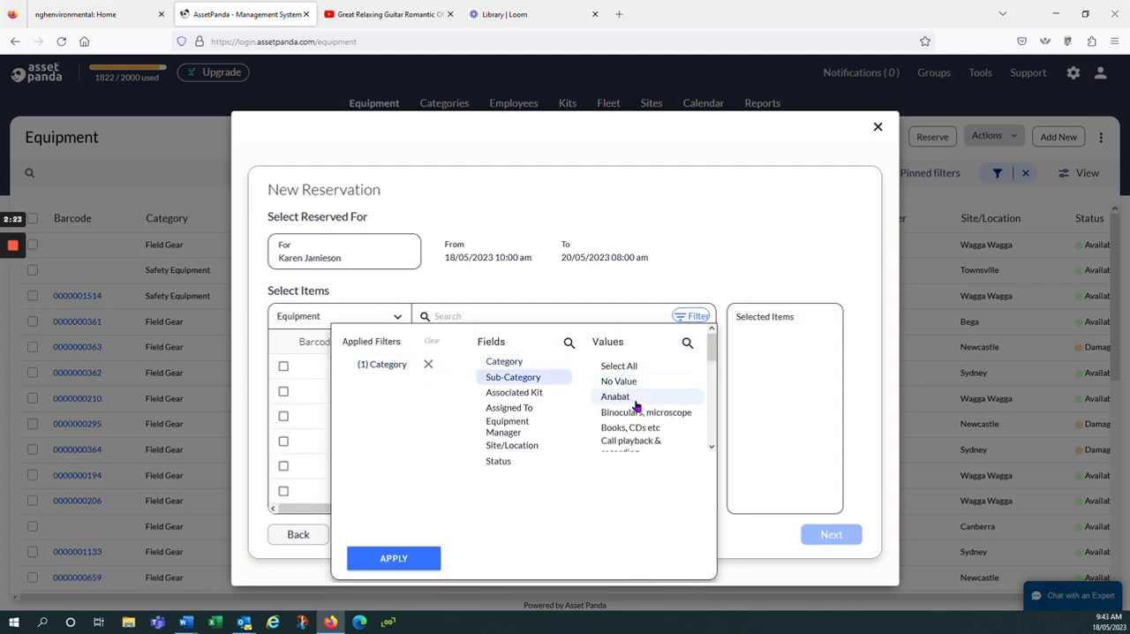
scroll(632, 412, down, 2)
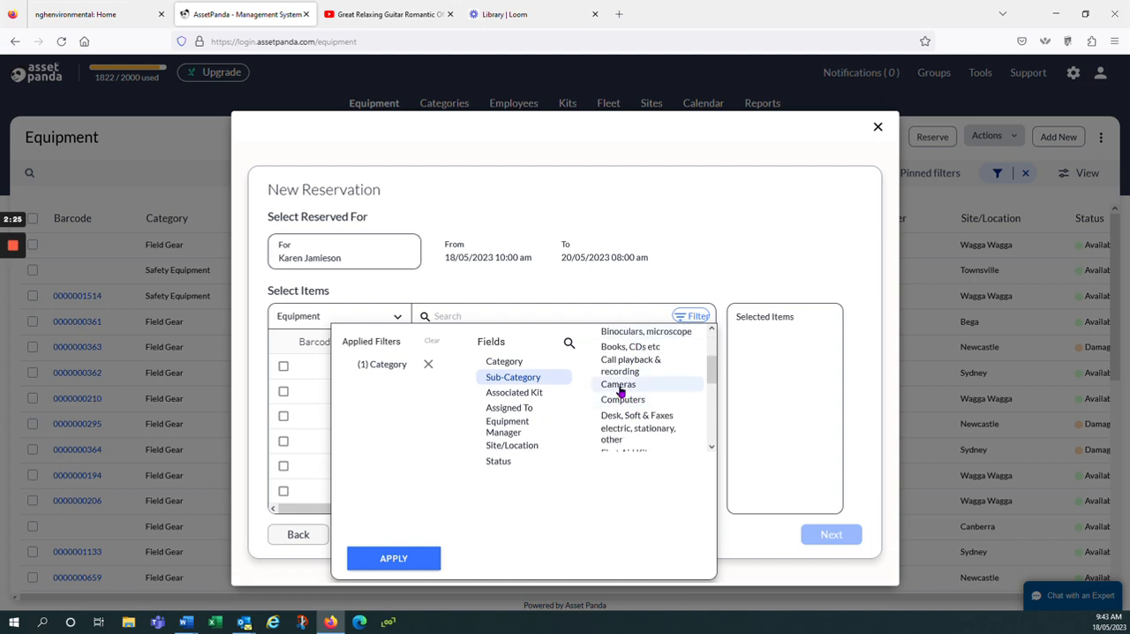
click(621, 388)
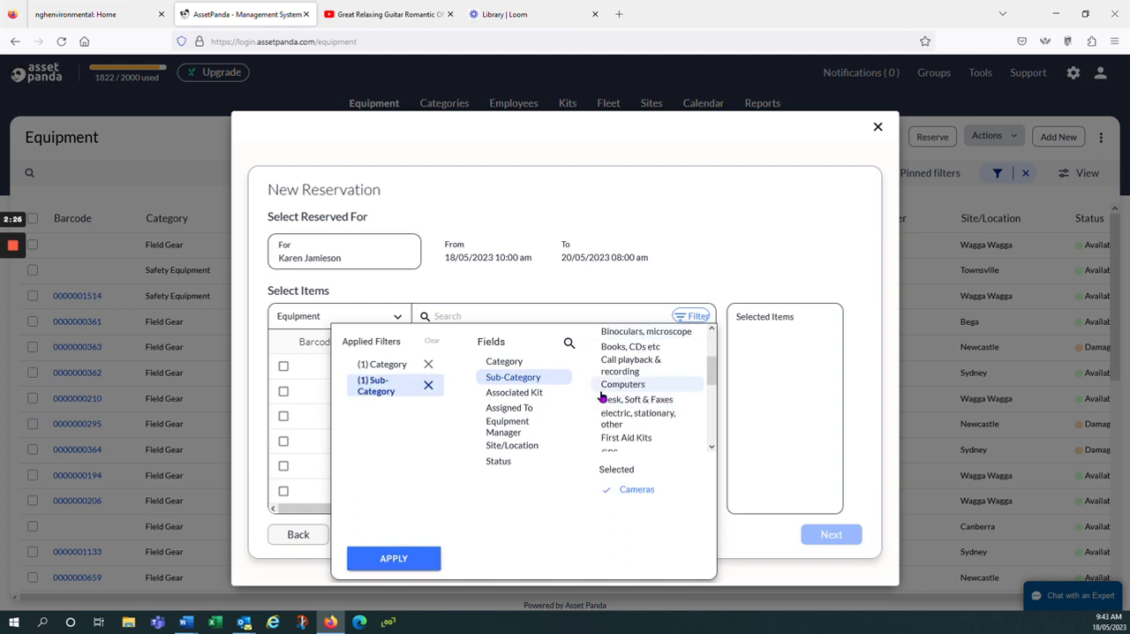
click(514, 447)
scroll(639, 429, down, 2)
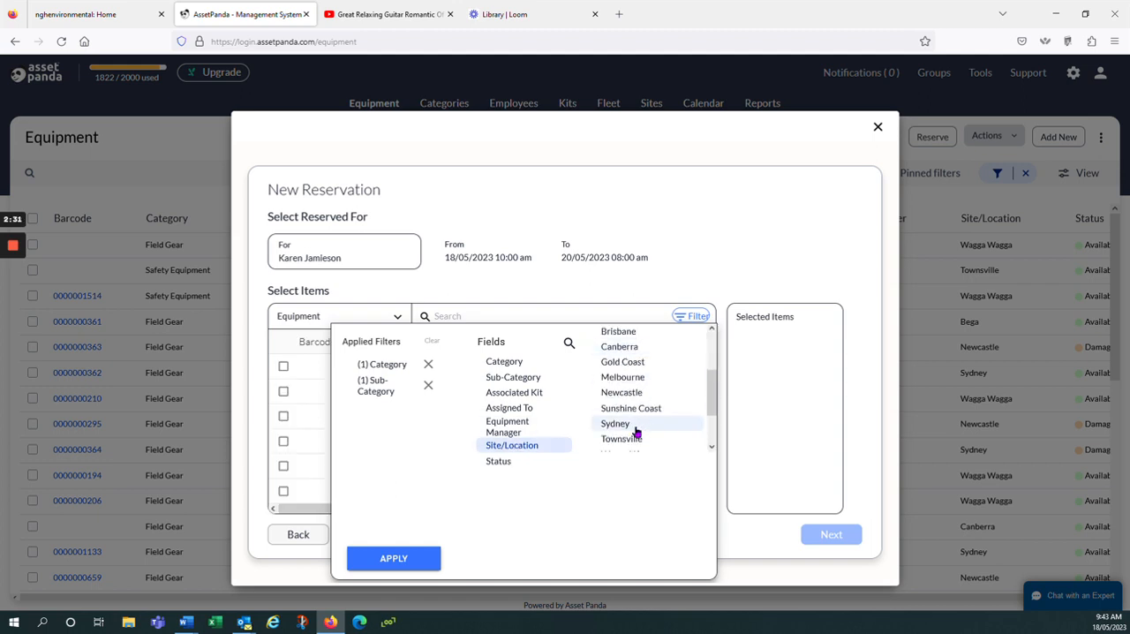
click(619, 427)
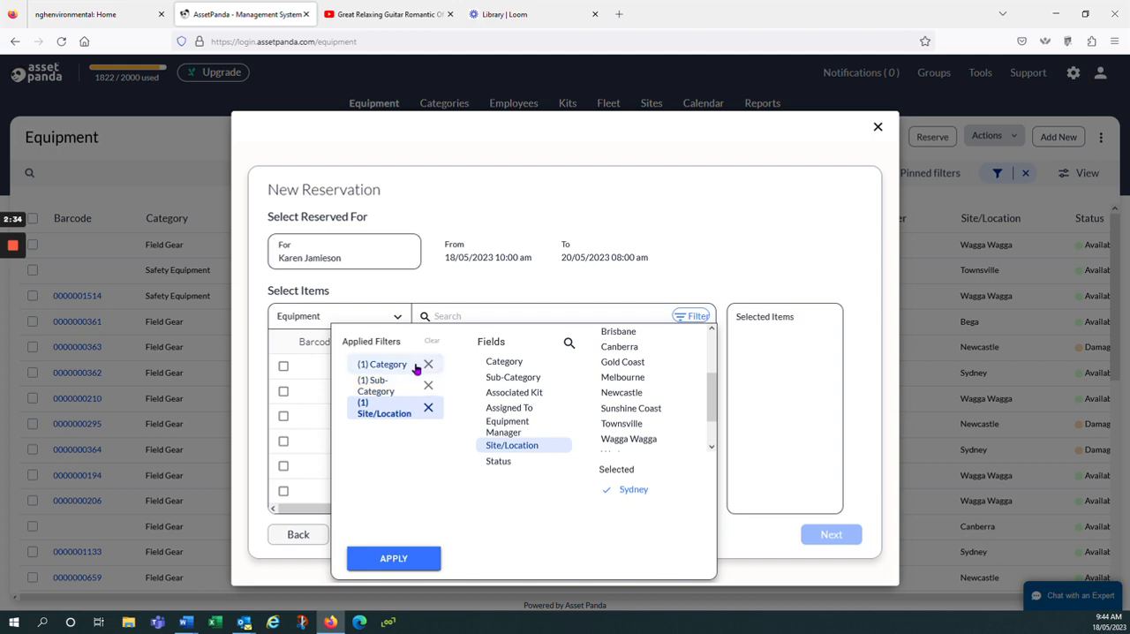
click(399, 559)
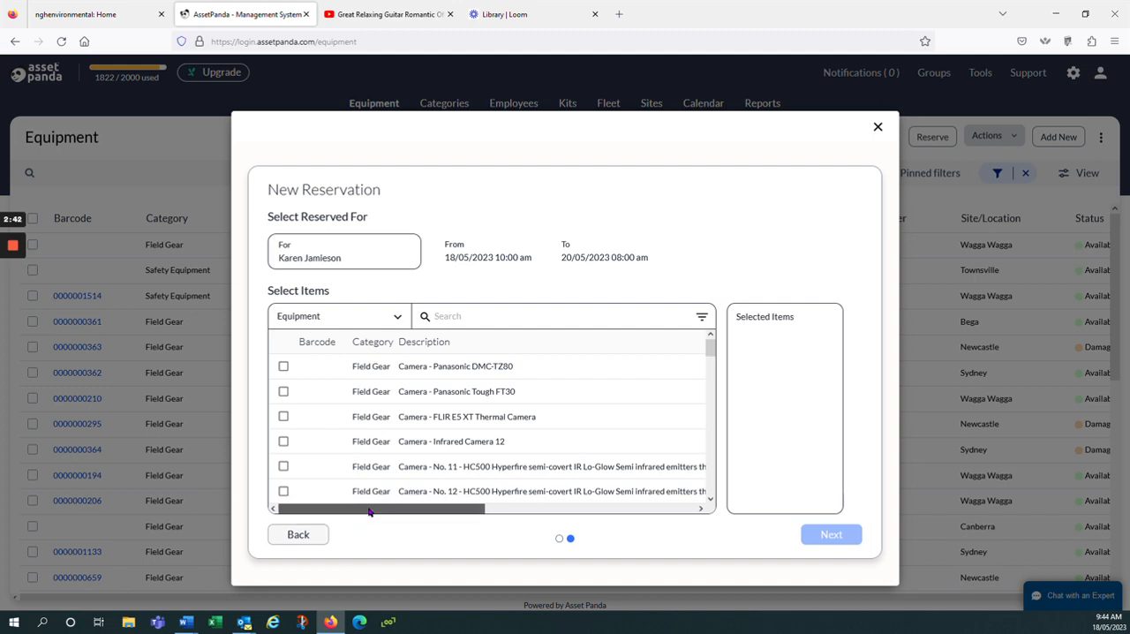
- Select Camera - Panasonic DMC-TZ80 as the item to reserve and continue to the reservation summary
drag(369, 513, 603, 504)
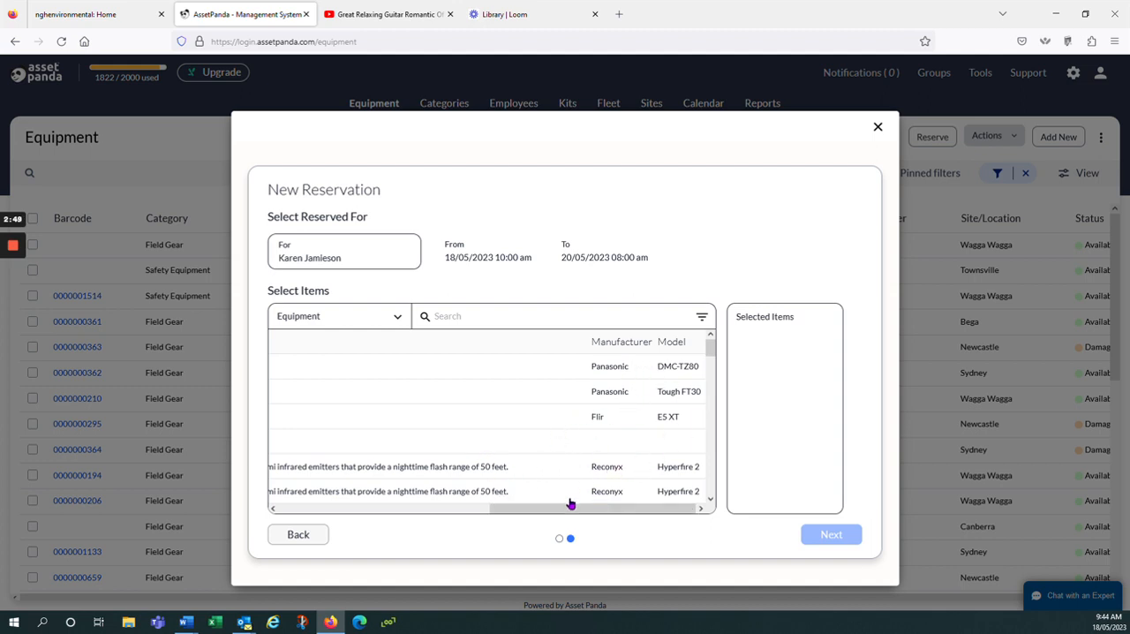
drag(570, 504, 307, 530)
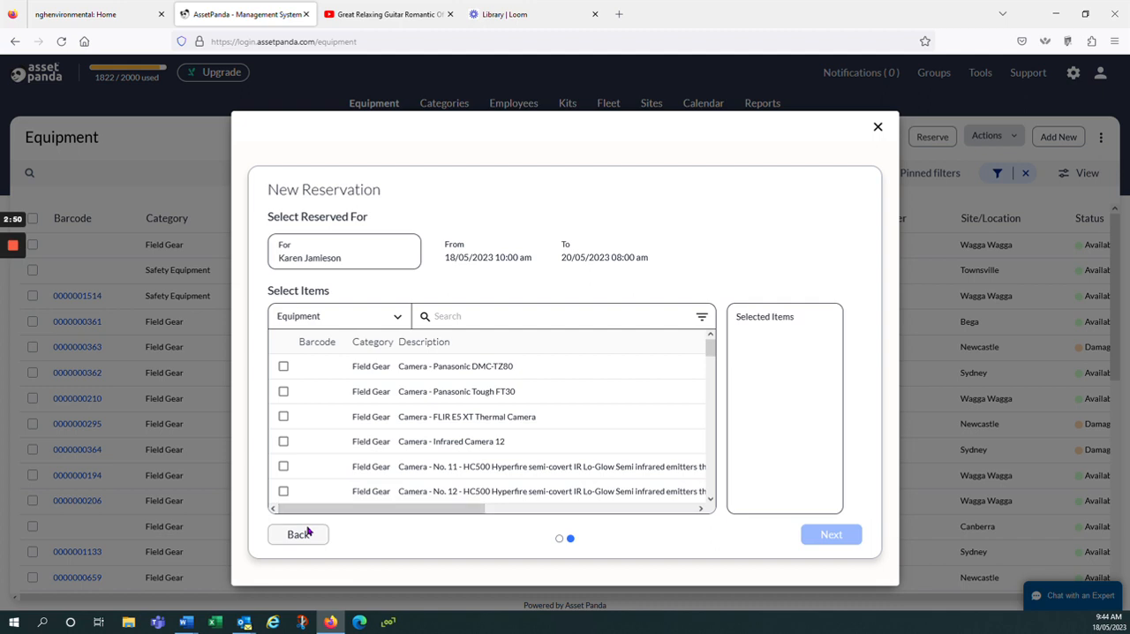
click(284, 367)
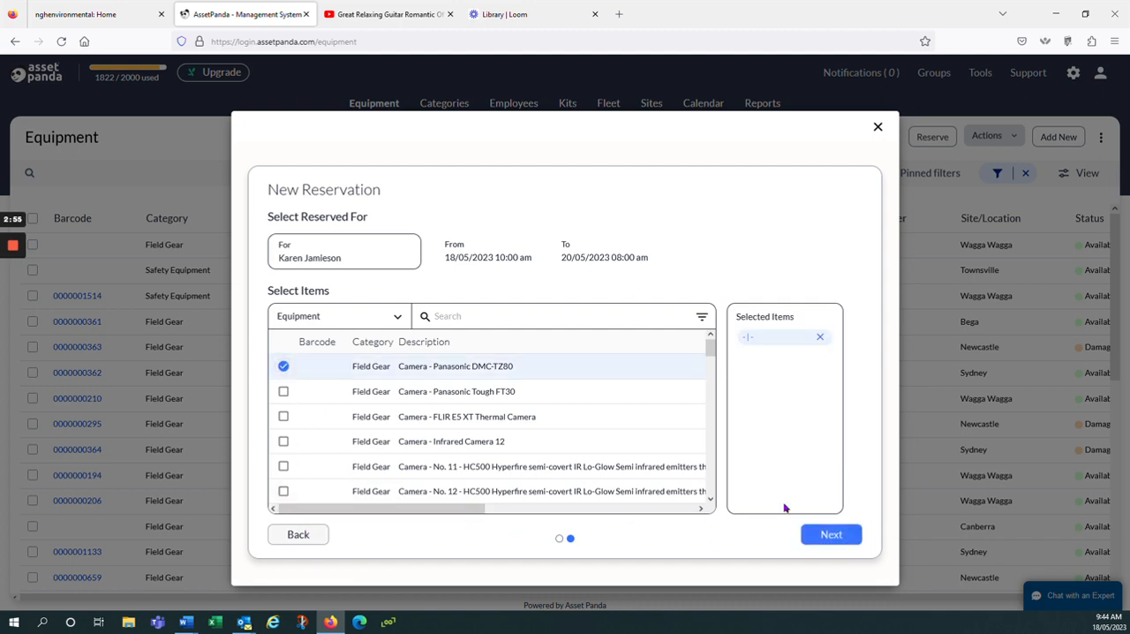
click(830, 535)
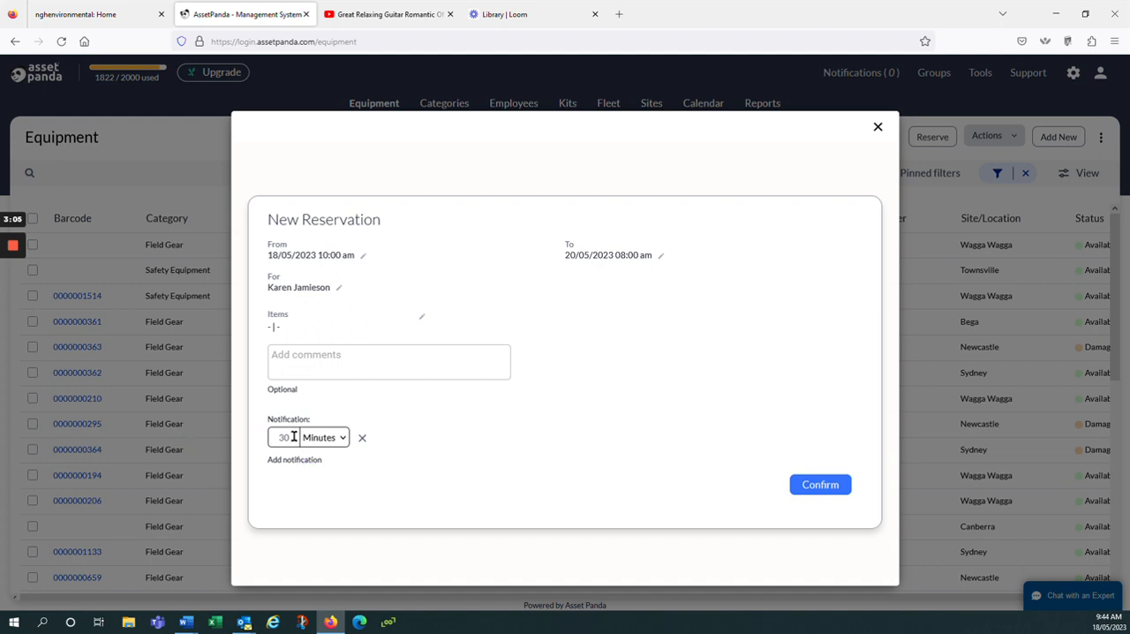
- Check the notification time unit options of the new reservation and close it without confirming
click(343, 439)
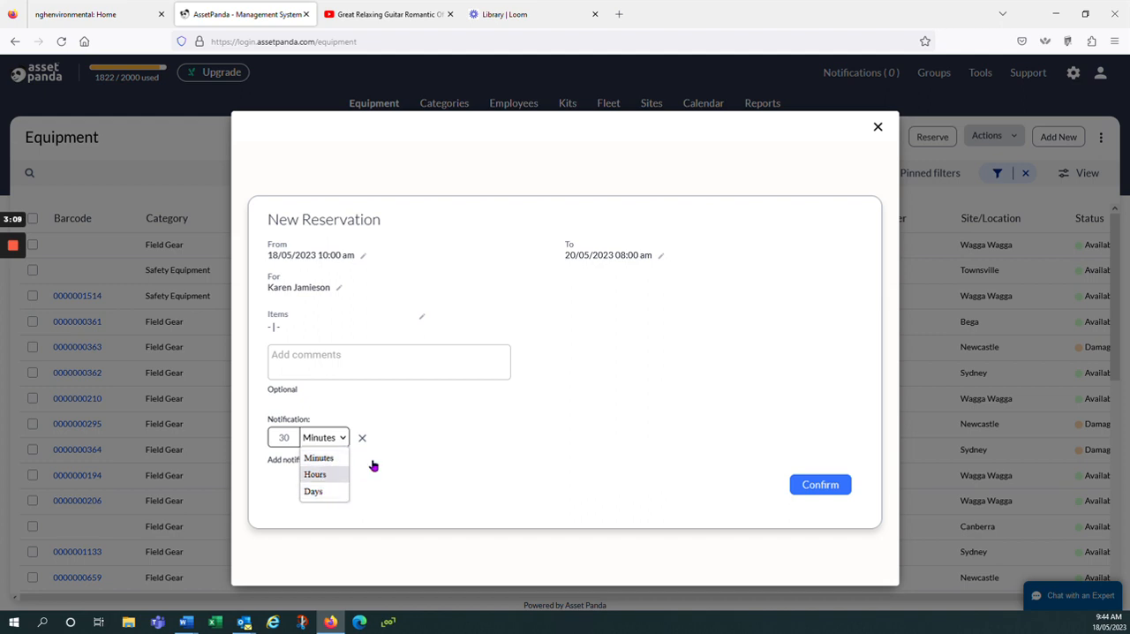
click(428, 450)
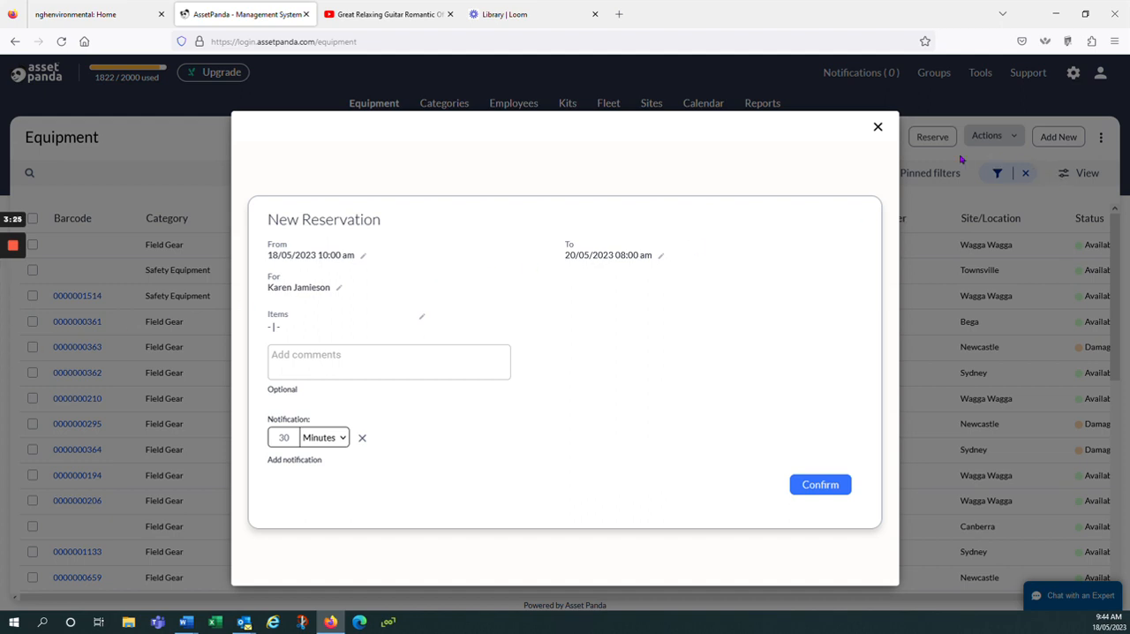
click(878, 127)
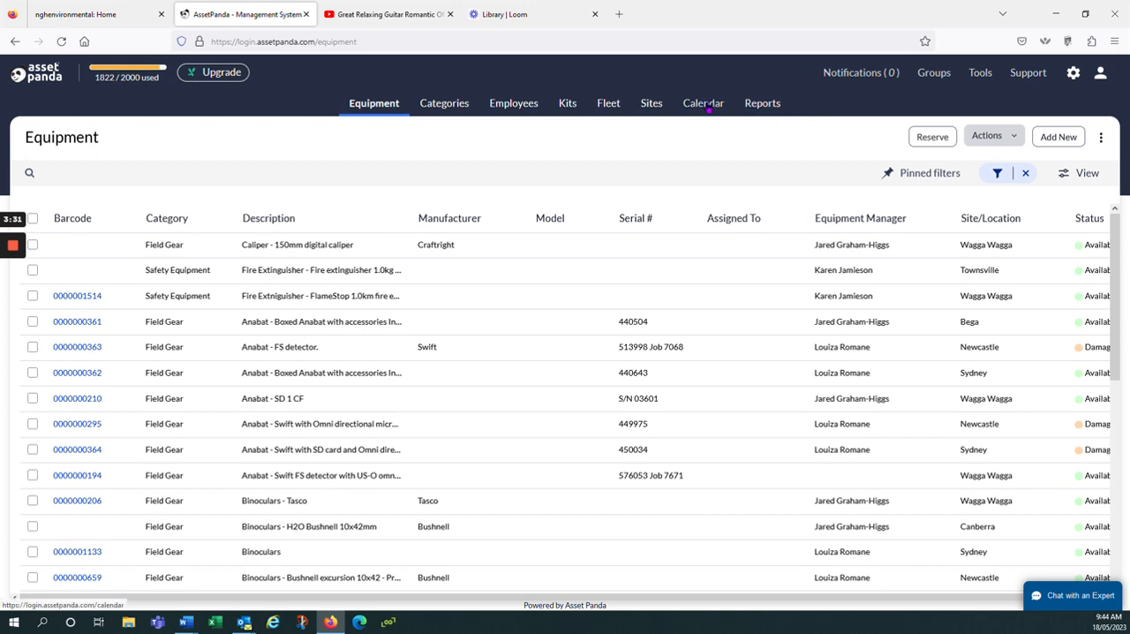
- Open the calendar's reservations, look through the upcoming bookings and bring up the reservation search field
click(709, 108)
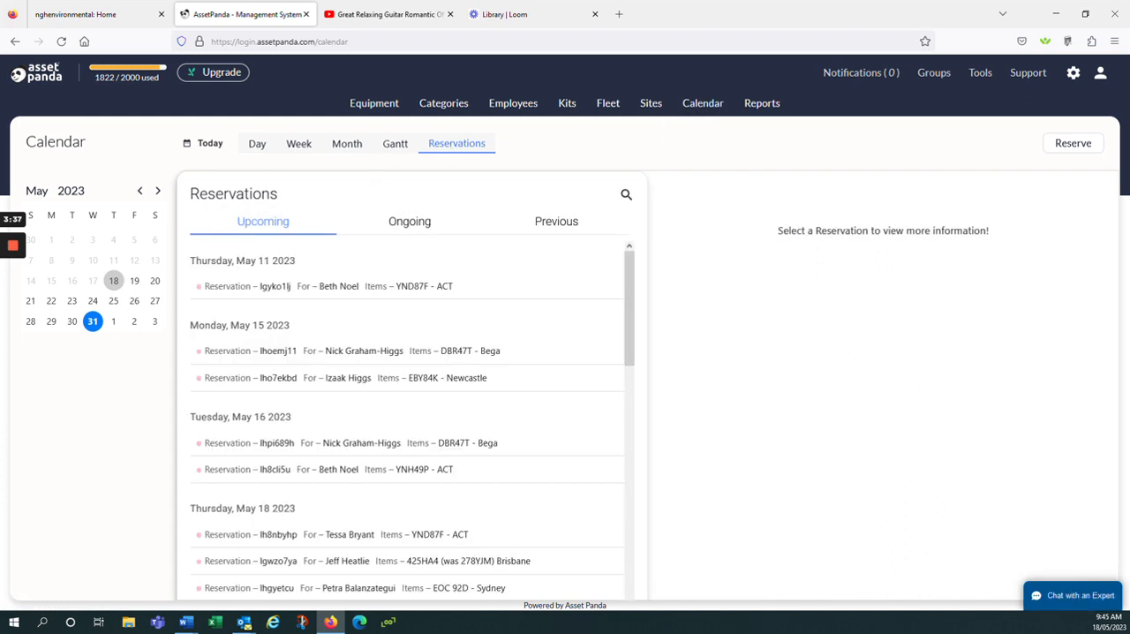
scroll(392, 315, down, 4)
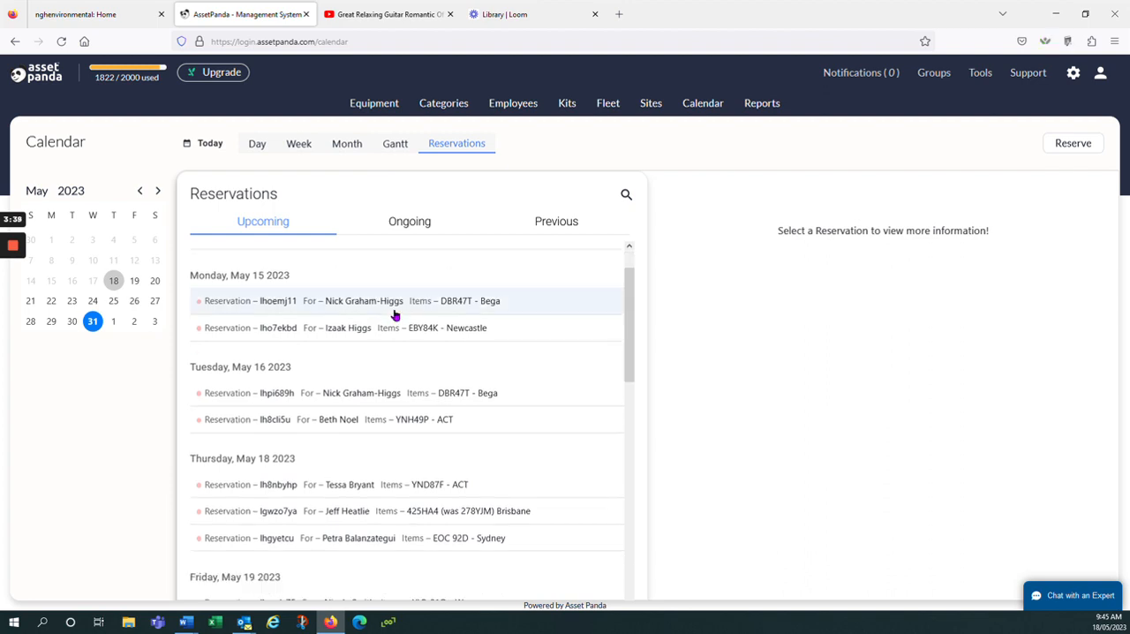
scroll(397, 318, up, 5)
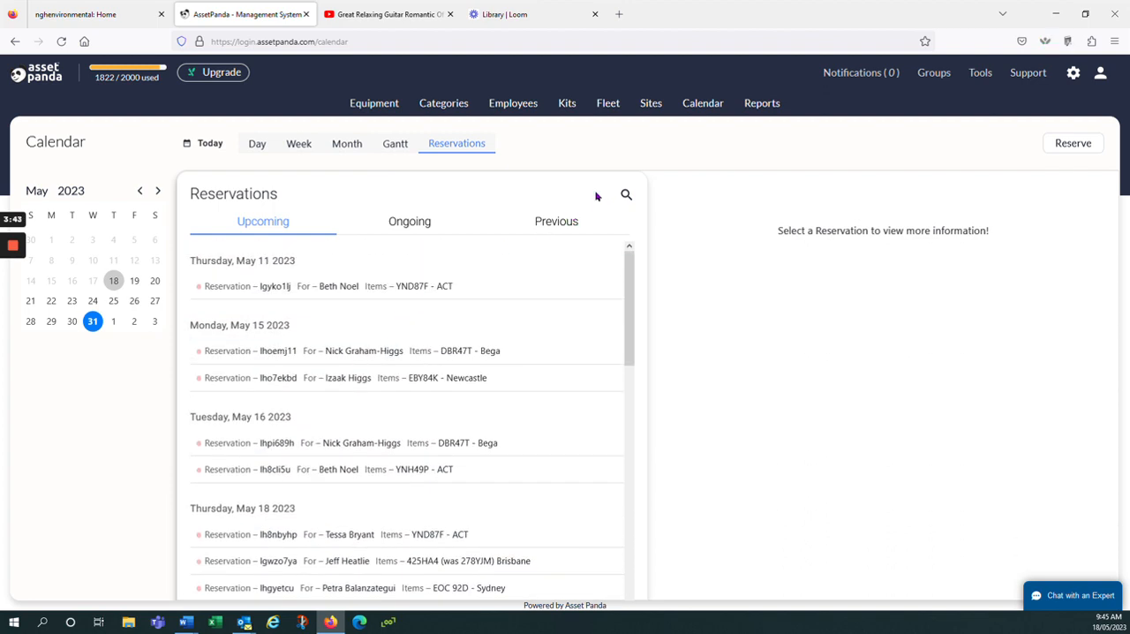
click(626, 195)
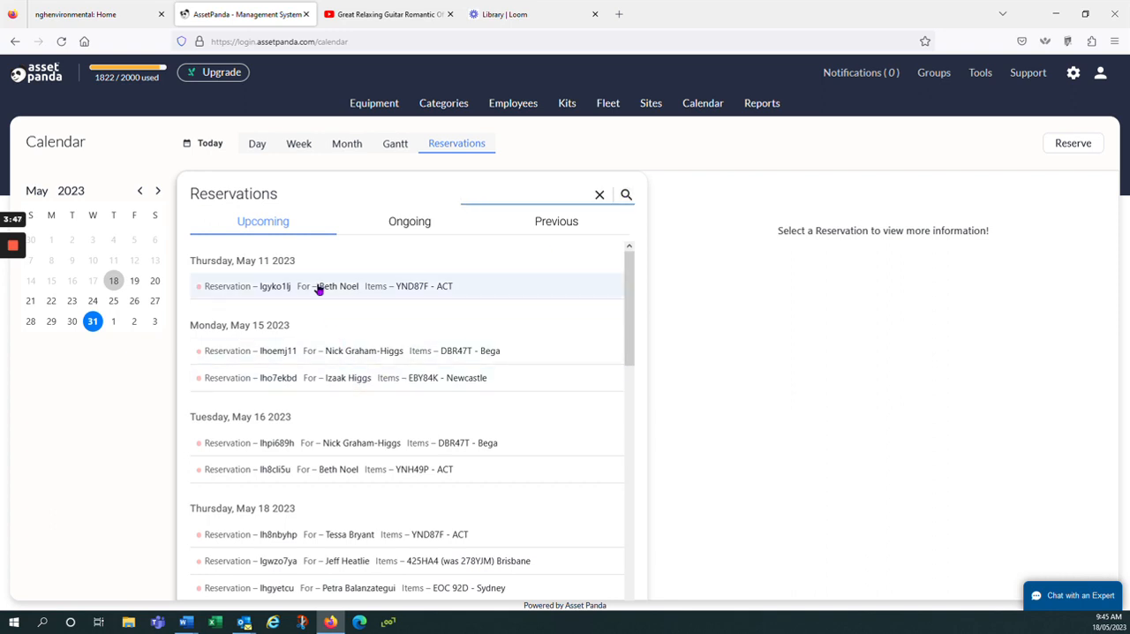
- Open the upcoming 15 May reservation for the Bega vehicle, review its Check Out - R form and cancel the form
click(348, 351)
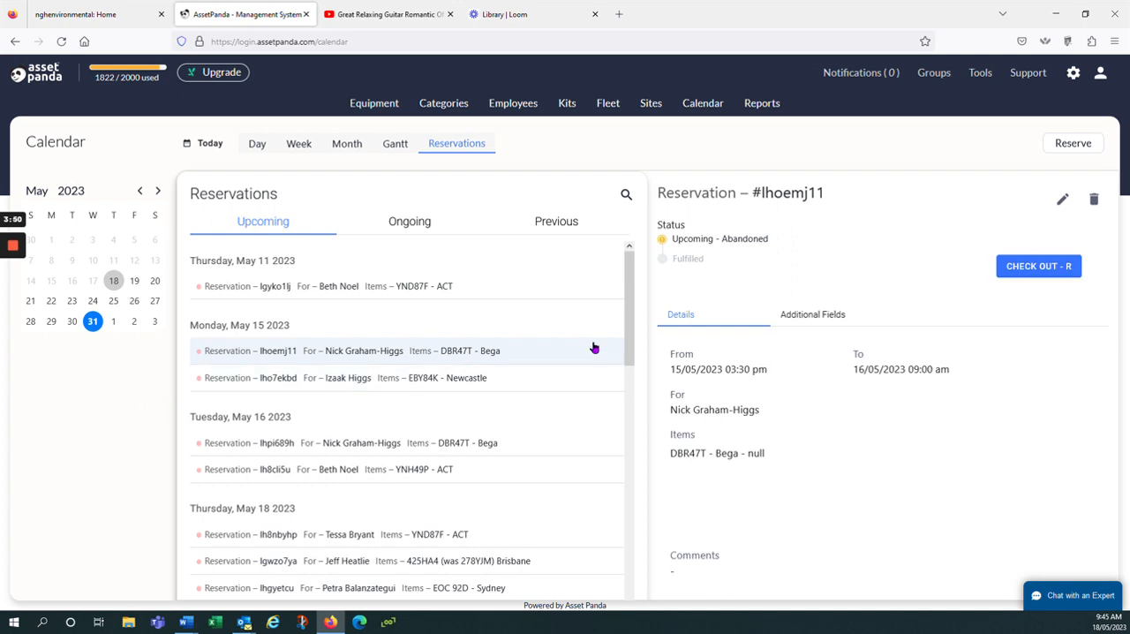
click(1038, 267)
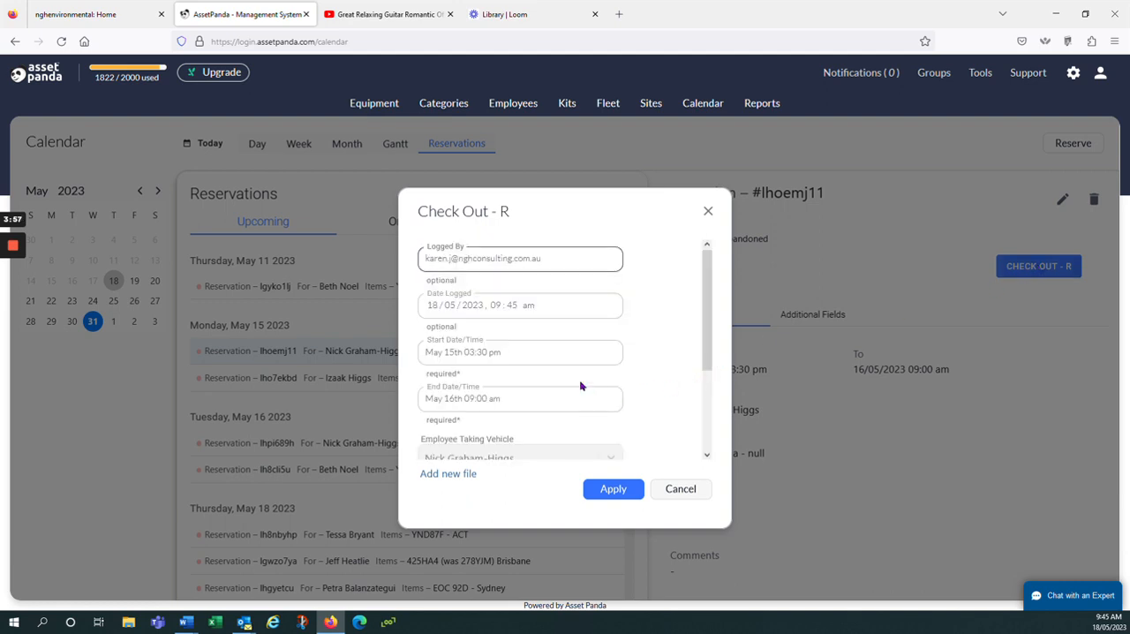
scroll(575, 380, down, 3)
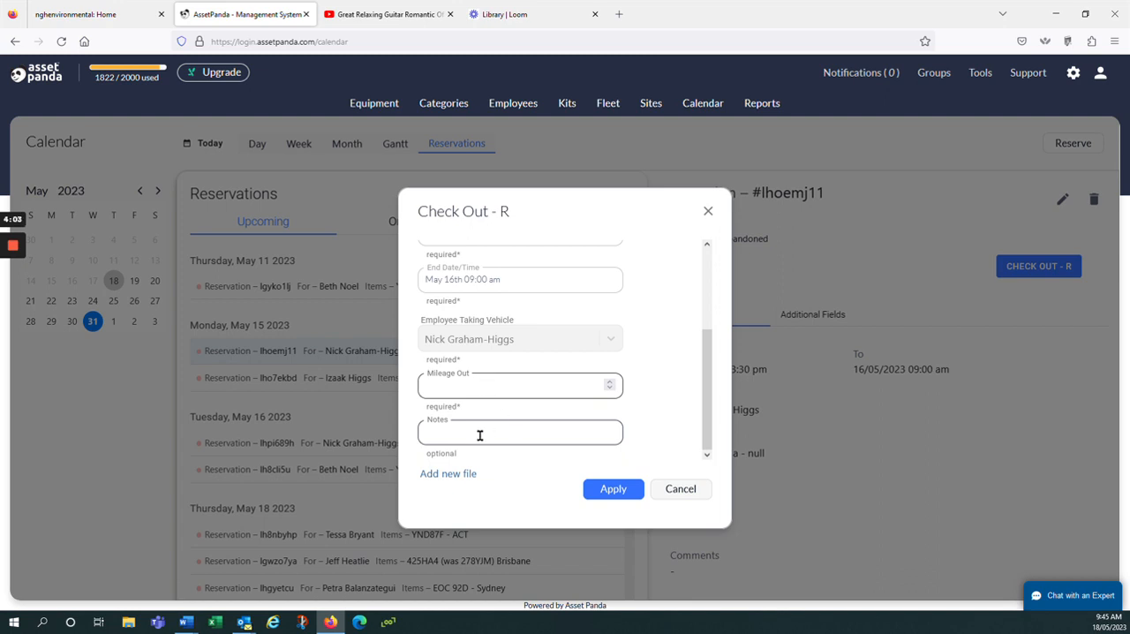
click(678, 490)
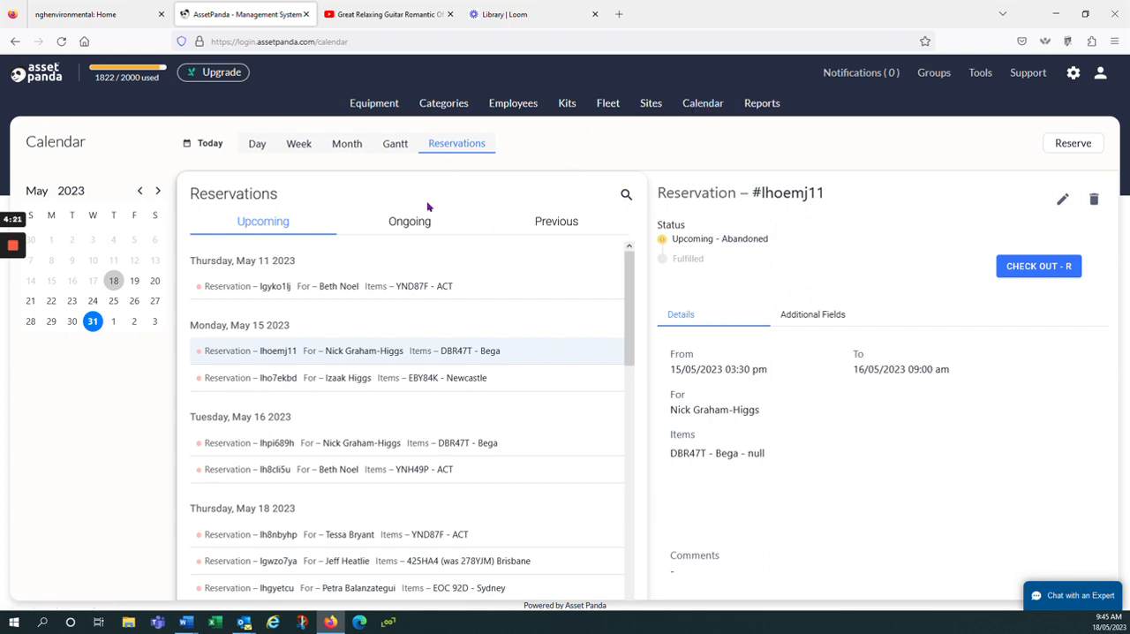
- Open the ongoing 15 May reservation, review the mileage and notes fields of its Check In - R form and cancel the form
click(410, 225)
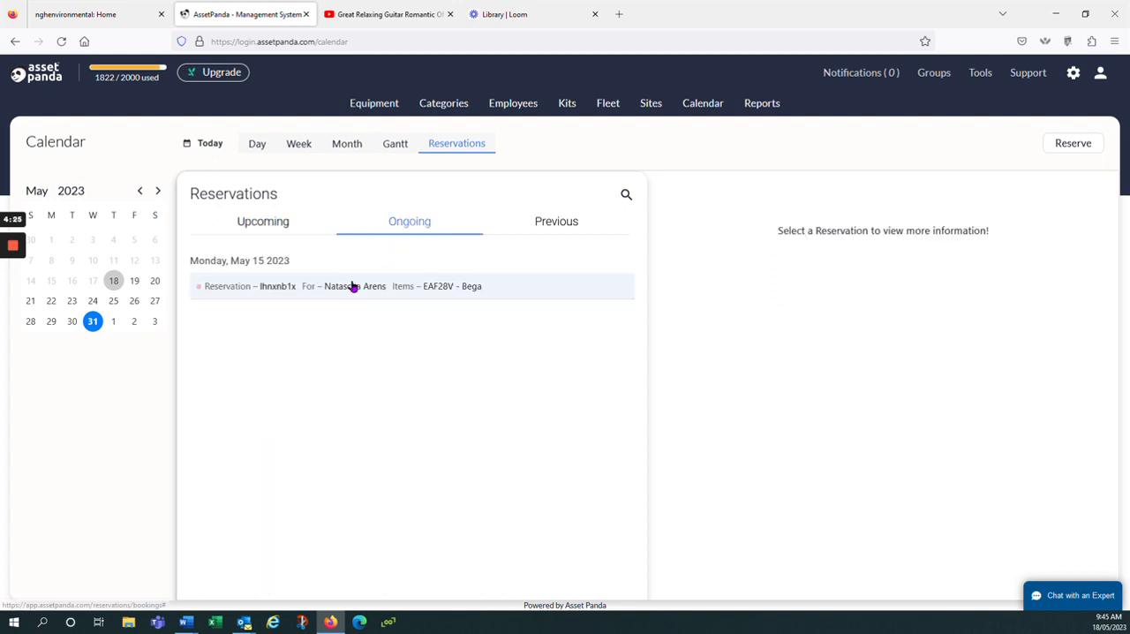
click(353, 287)
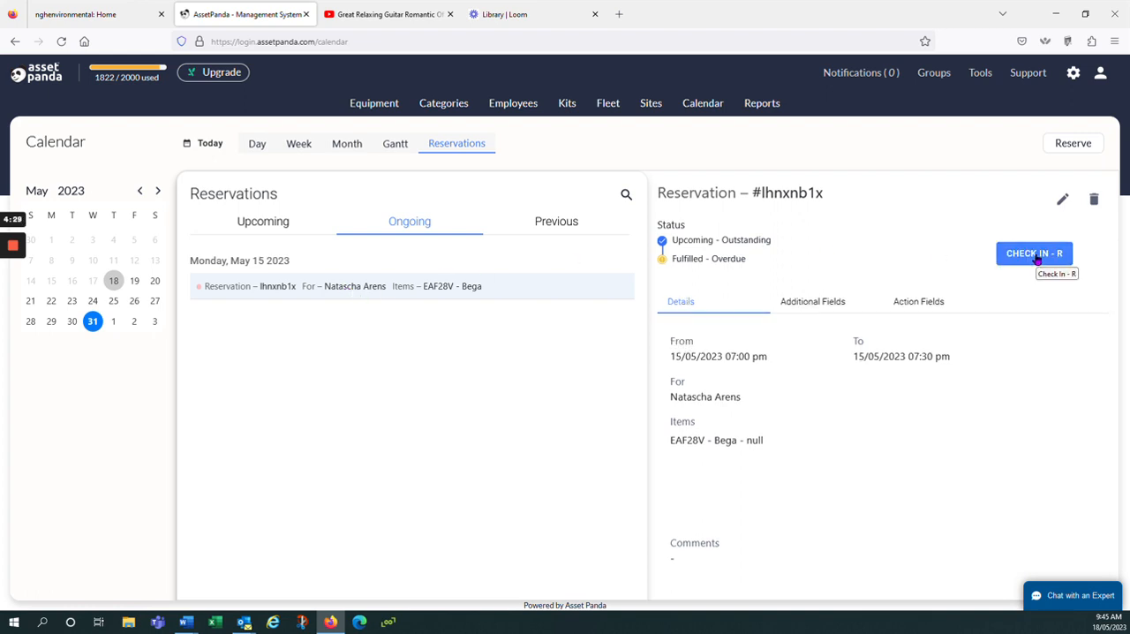
click(1038, 255)
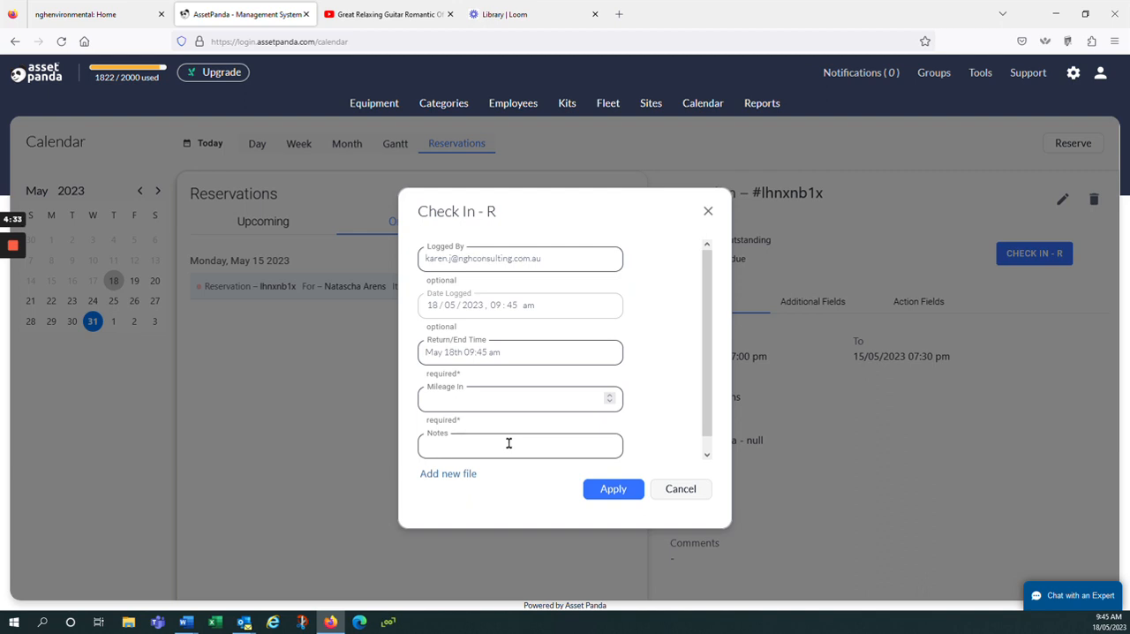
click(479, 399)
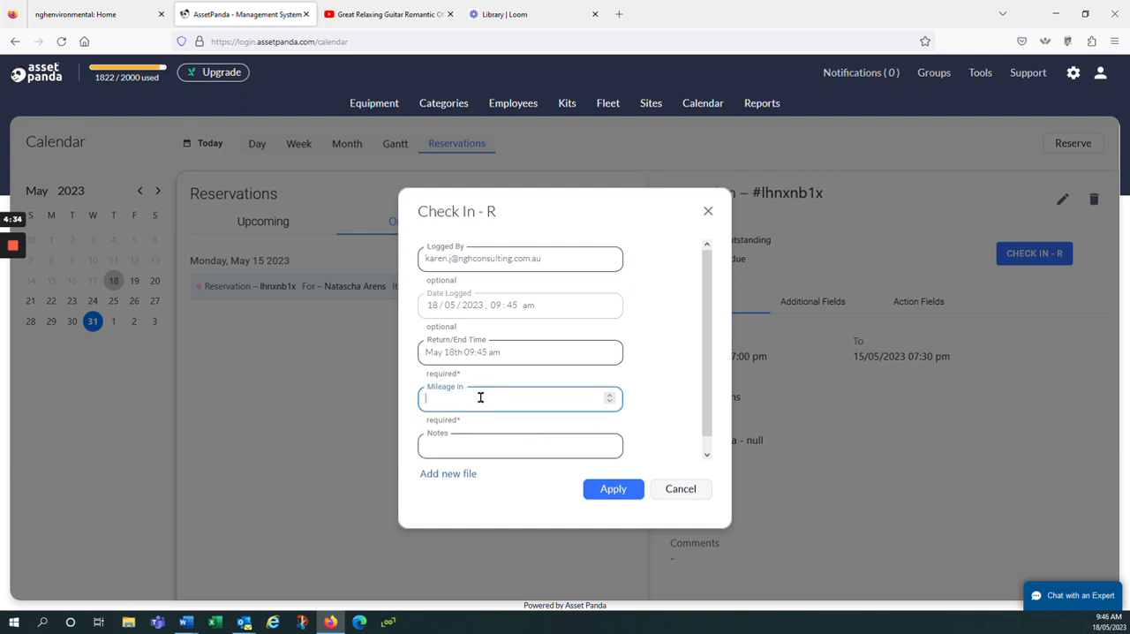
click(469, 446)
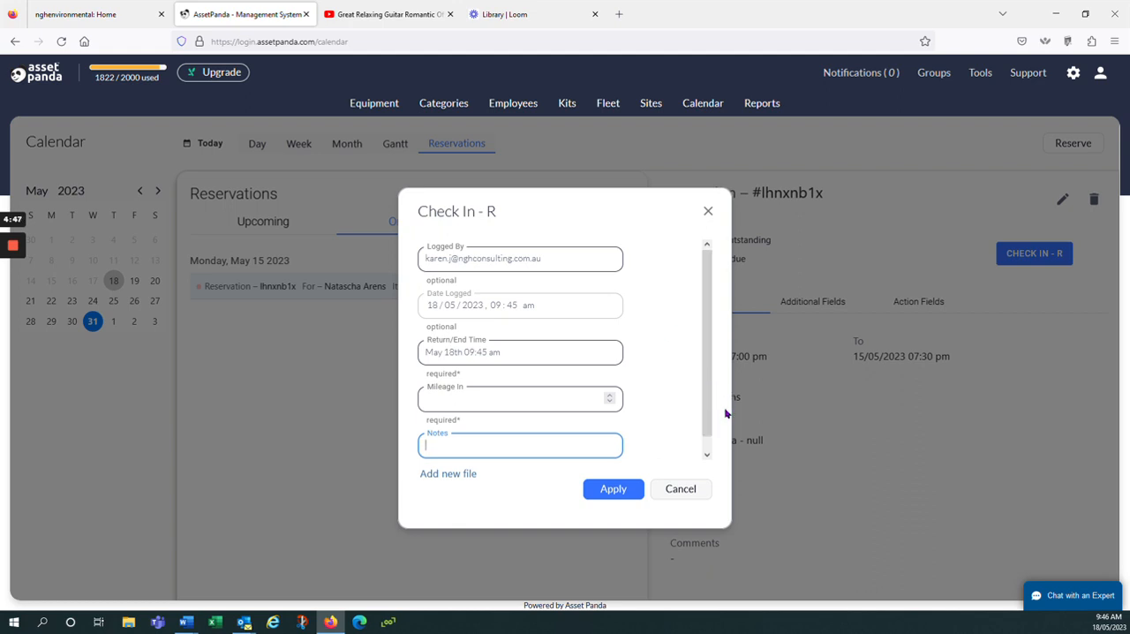
click(694, 493)
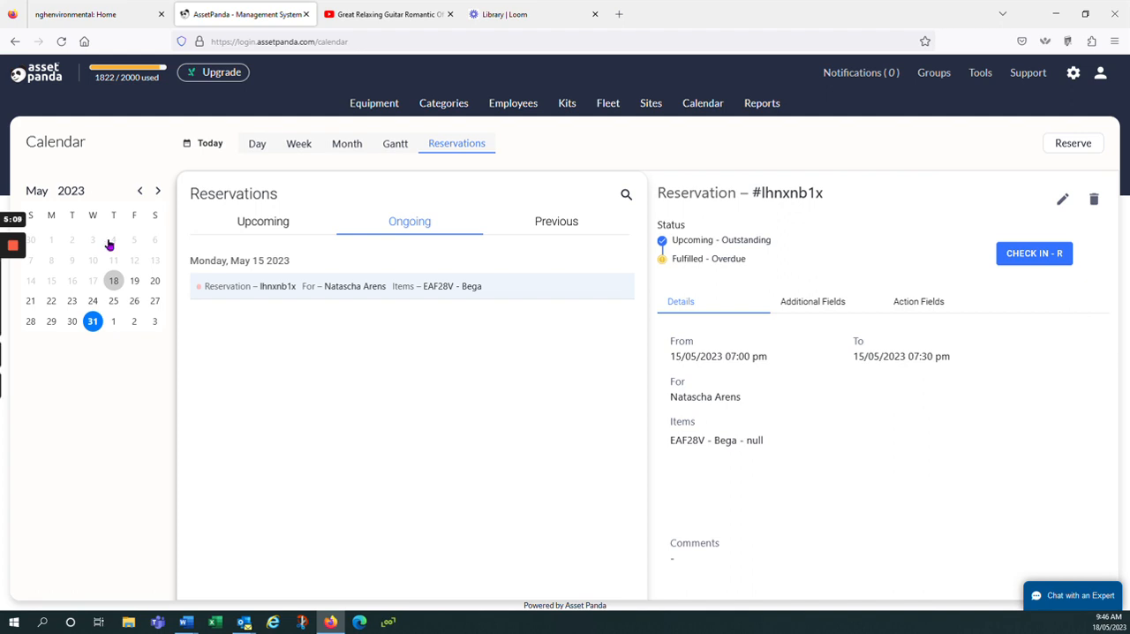
- Clear the existing filters on the Equipment list and choose Field Gear as the Category filter
click(378, 110)
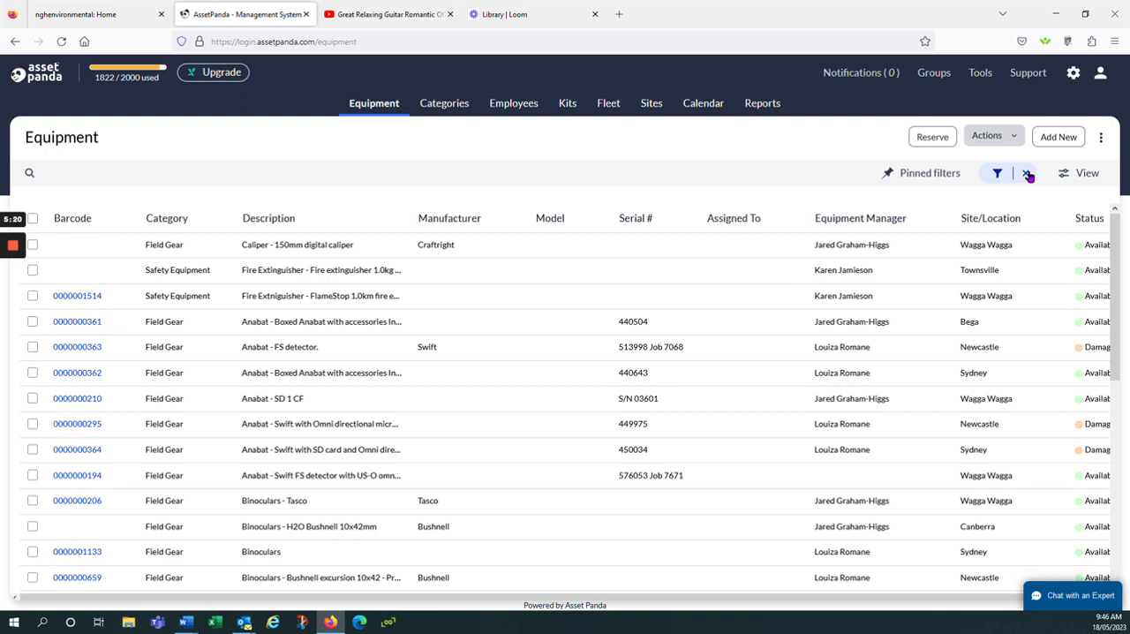
click(1029, 176)
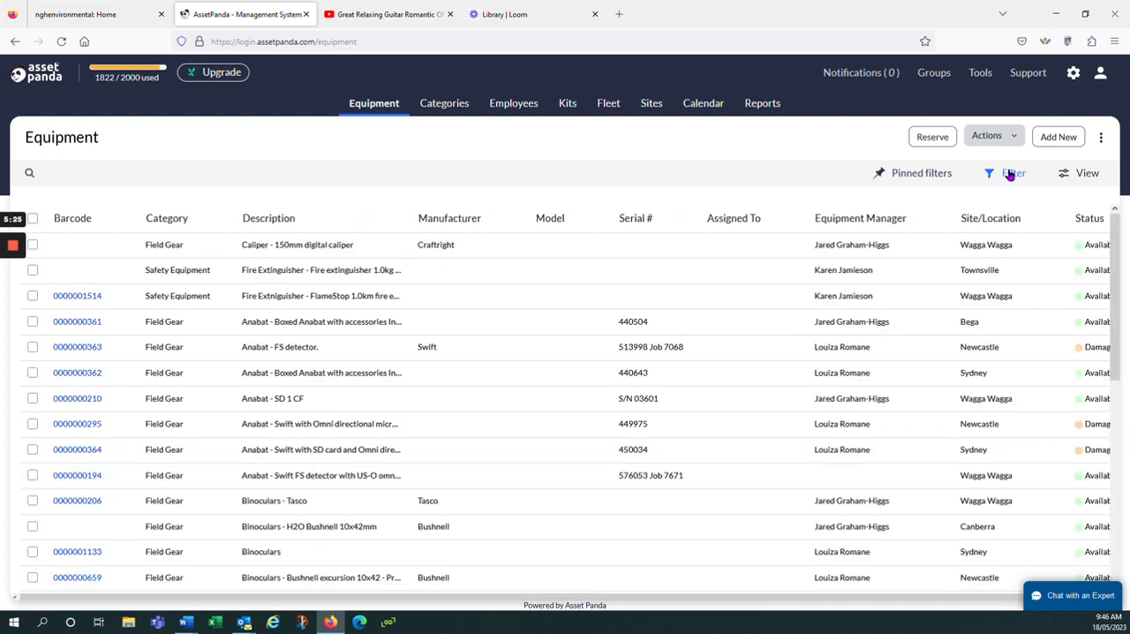
click(1011, 175)
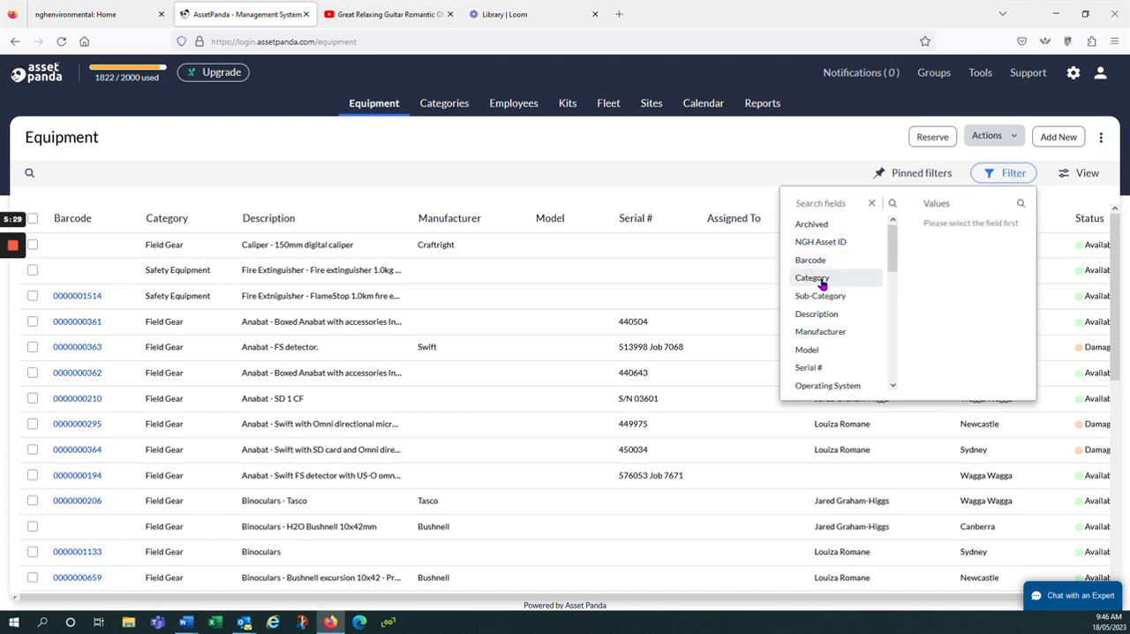
click(822, 282)
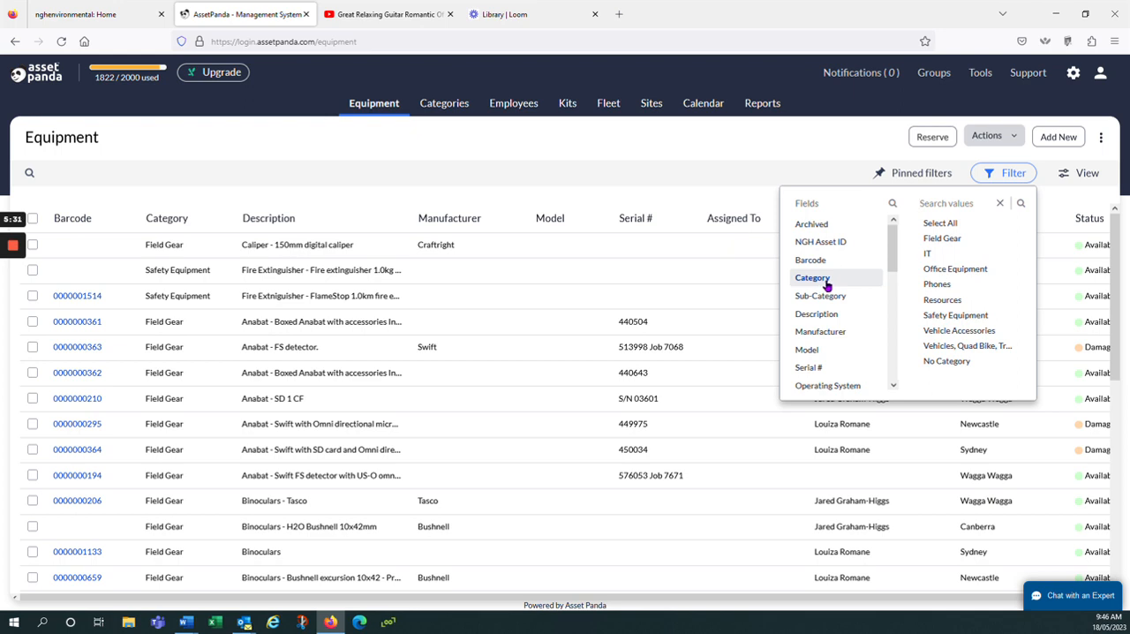
click(942, 243)
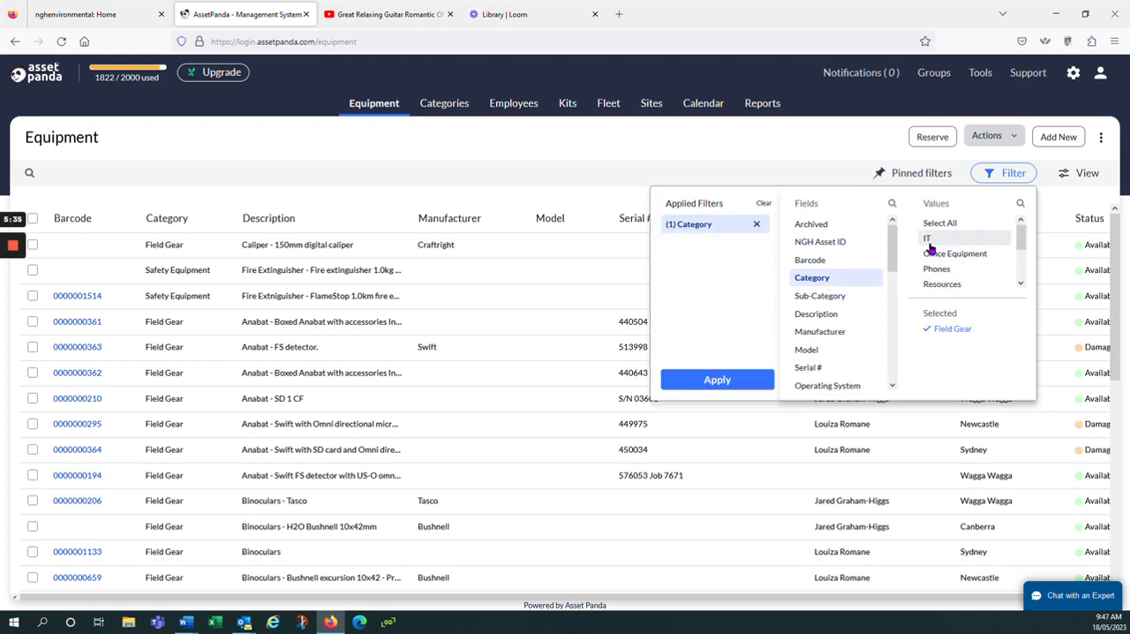
- Add the GPS sub-category filter, apply the filters and check the status of the listed equipment
click(821, 299)
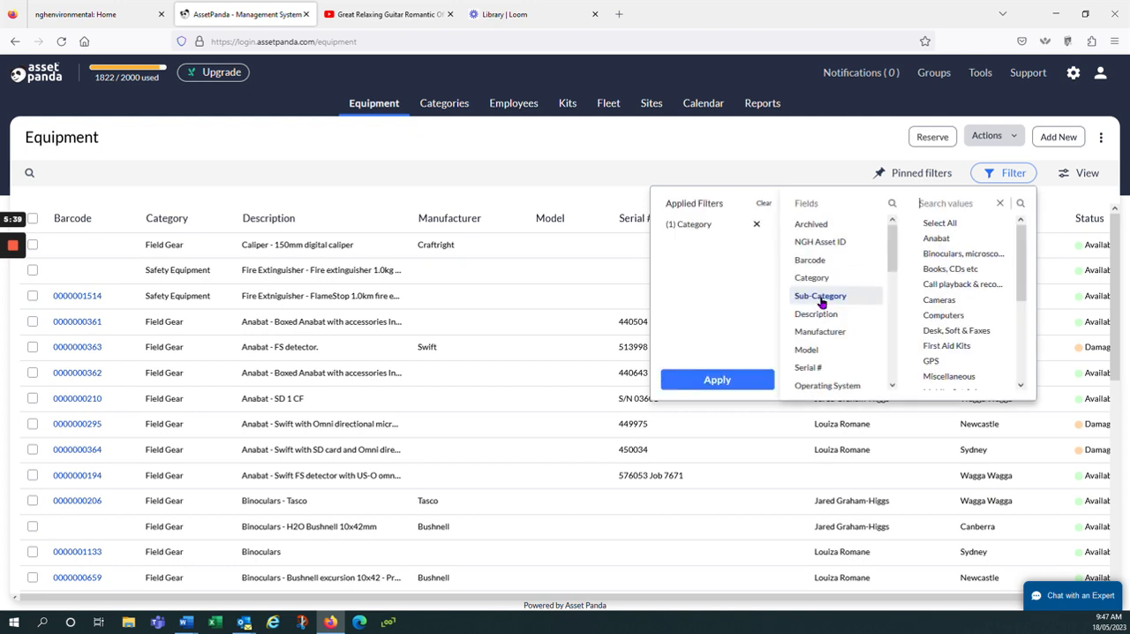
click(932, 362)
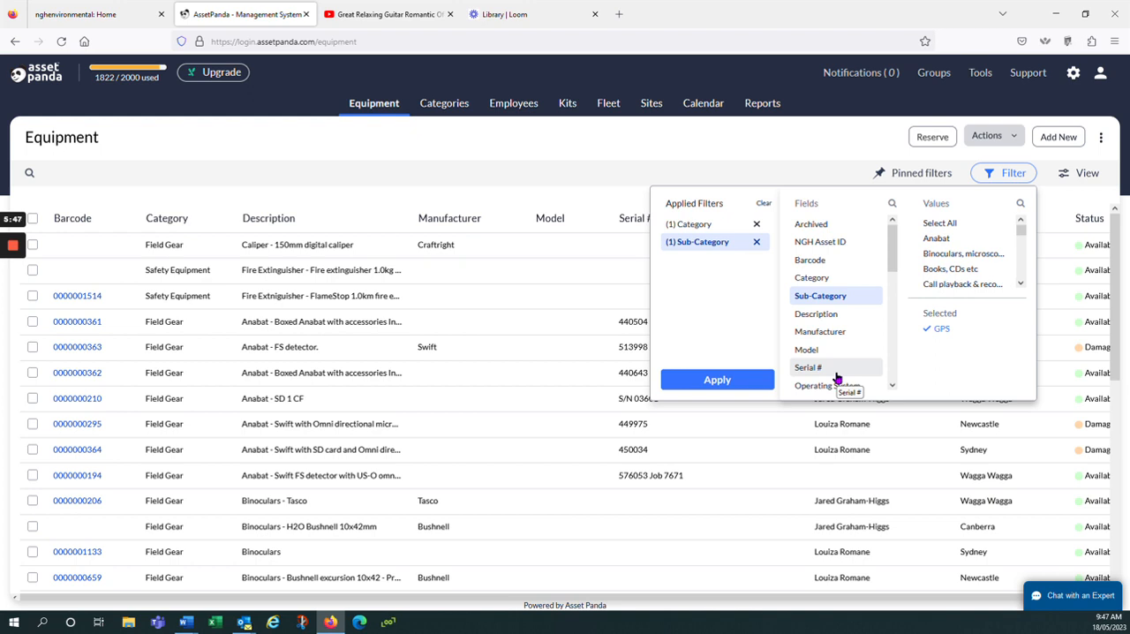
click(717, 380)
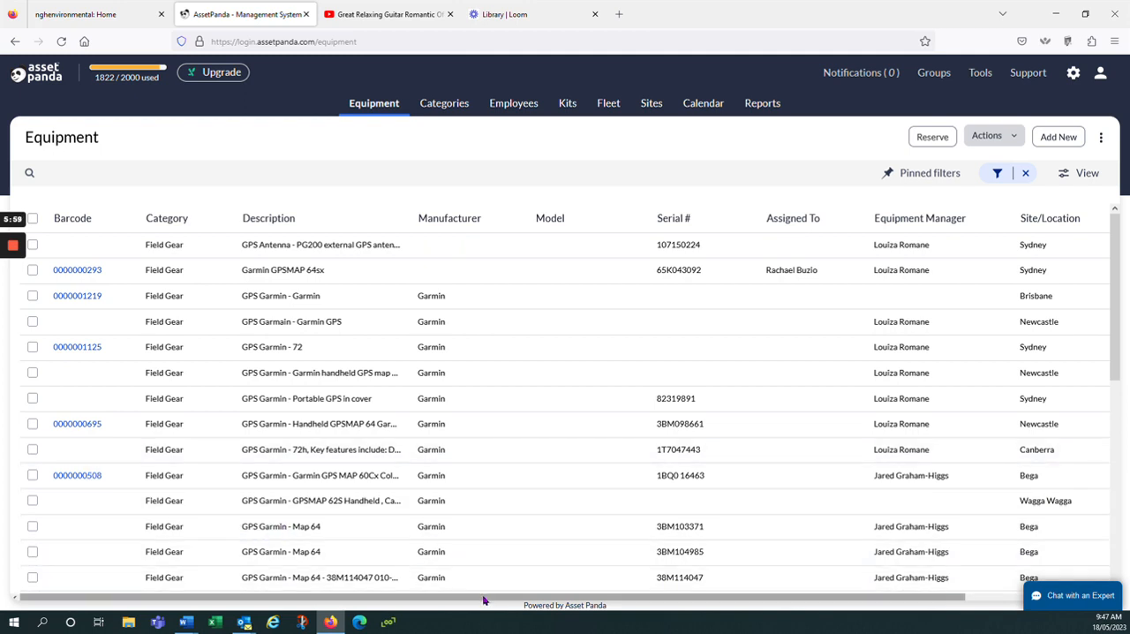
drag(485, 596, 643, 591)
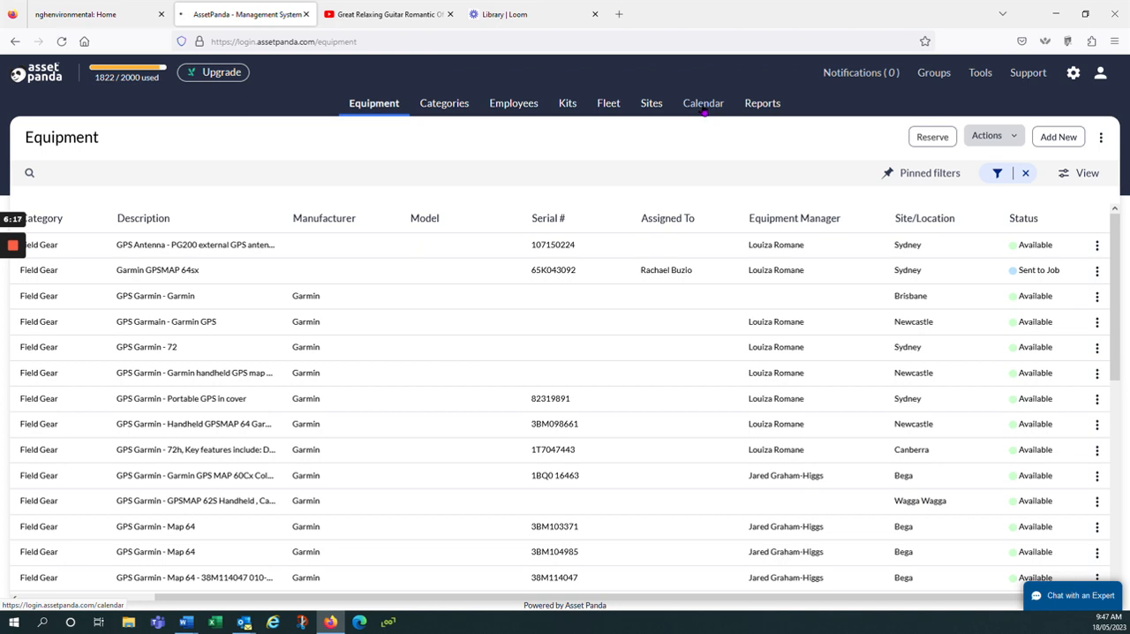
- Display the calendar by month and switch the Fleet view off and on again
click(704, 106)
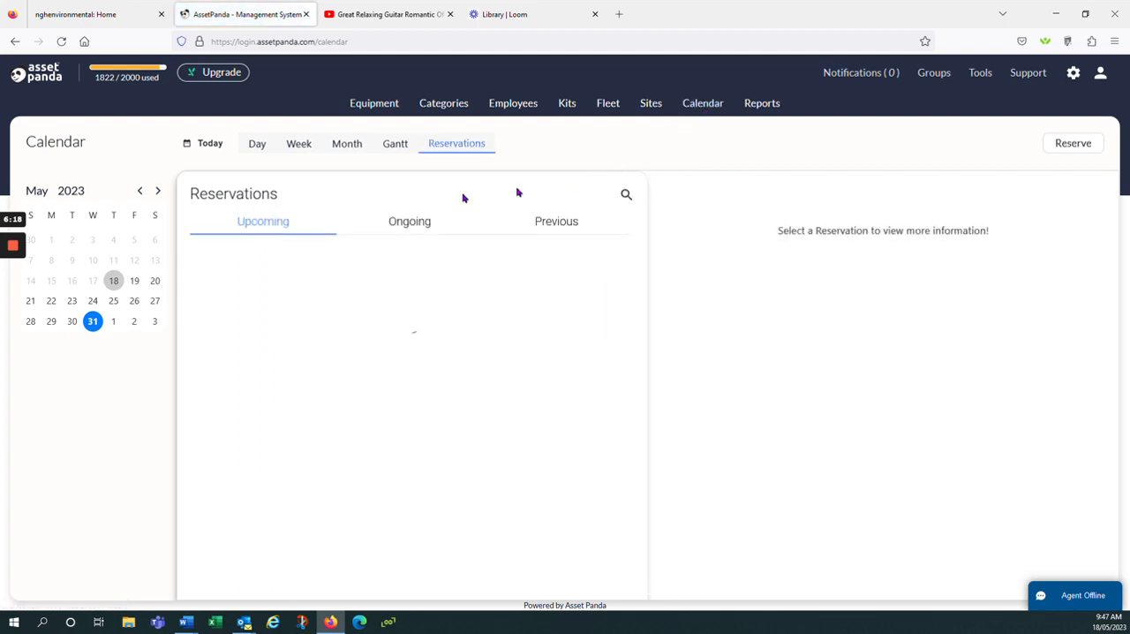
click(345, 148)
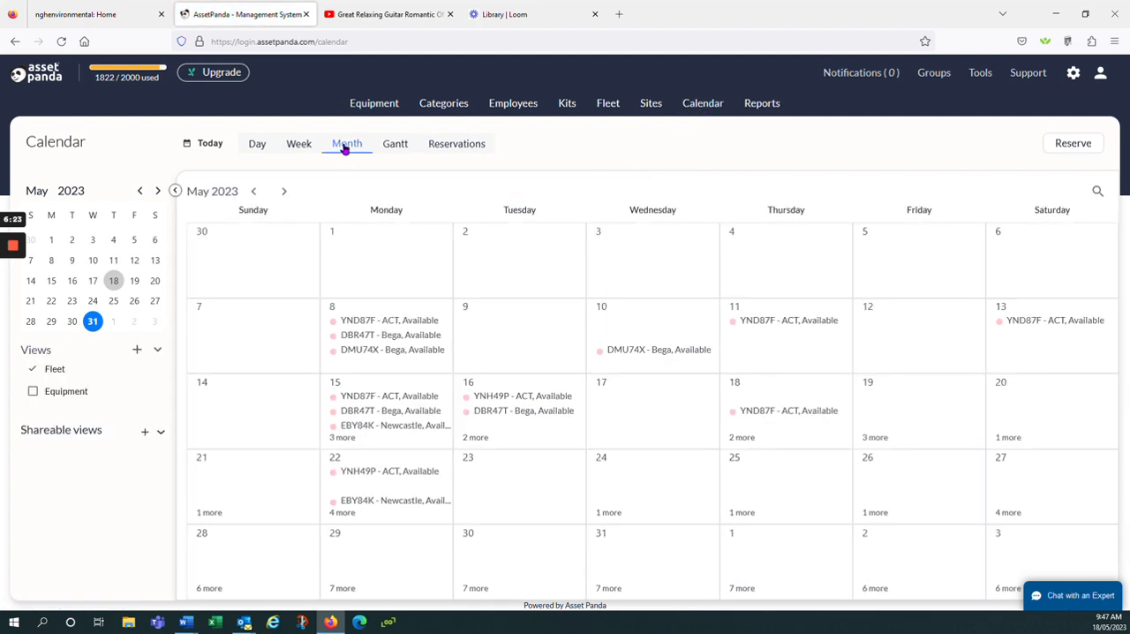
click(33, 369)
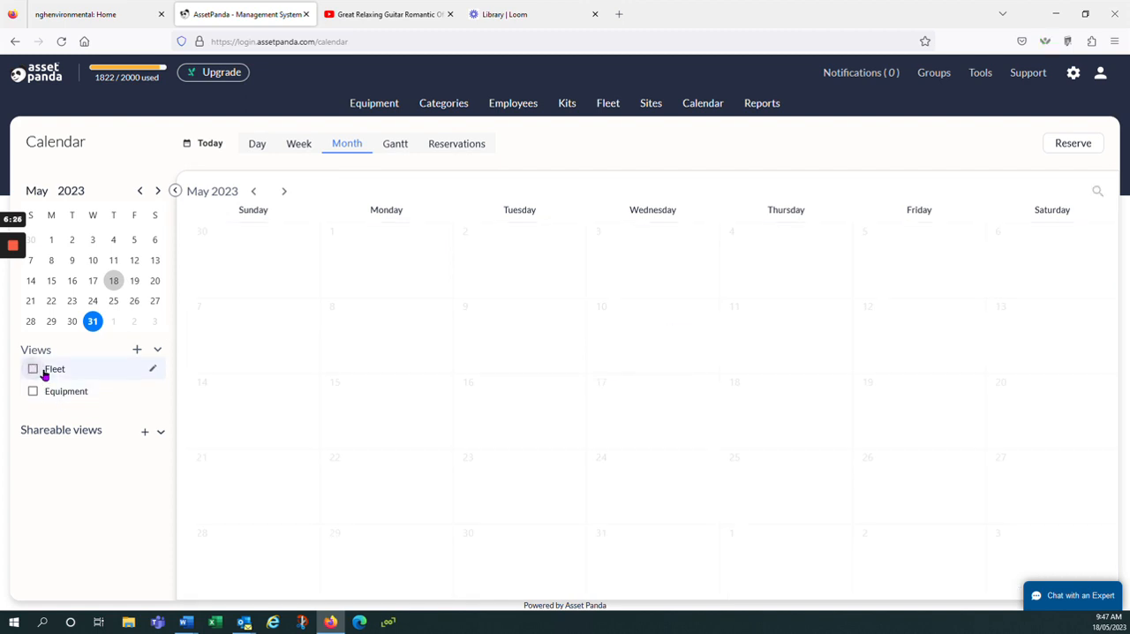
click(33, 369)
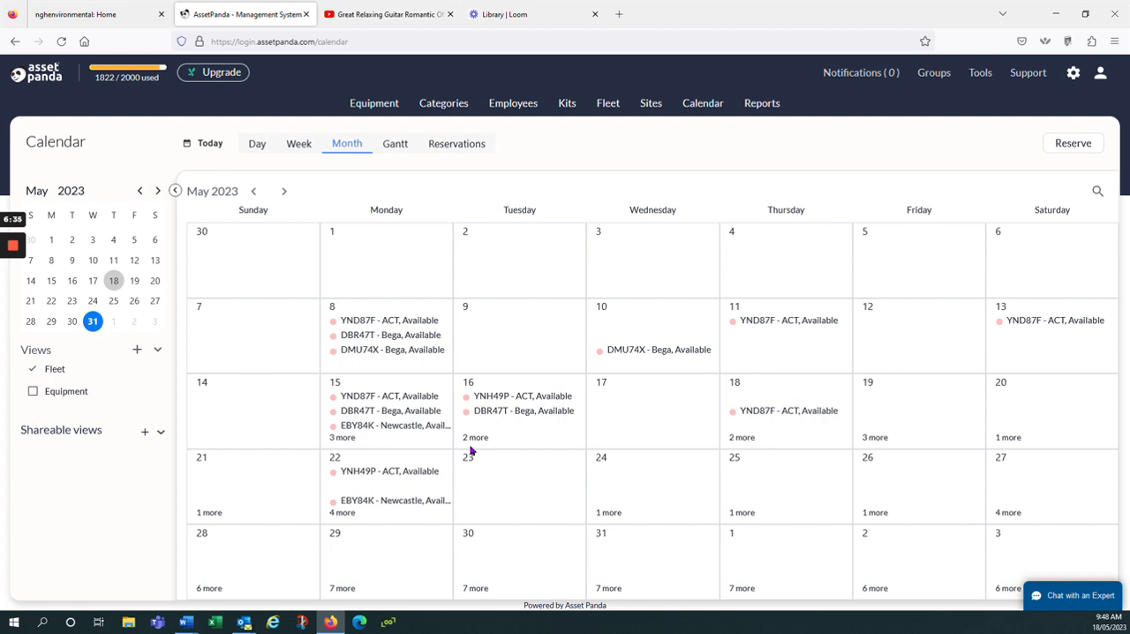
- Open the ACT vehicle's booking on 8 May, read through its Check Out - R details and close it
click(359, 323)
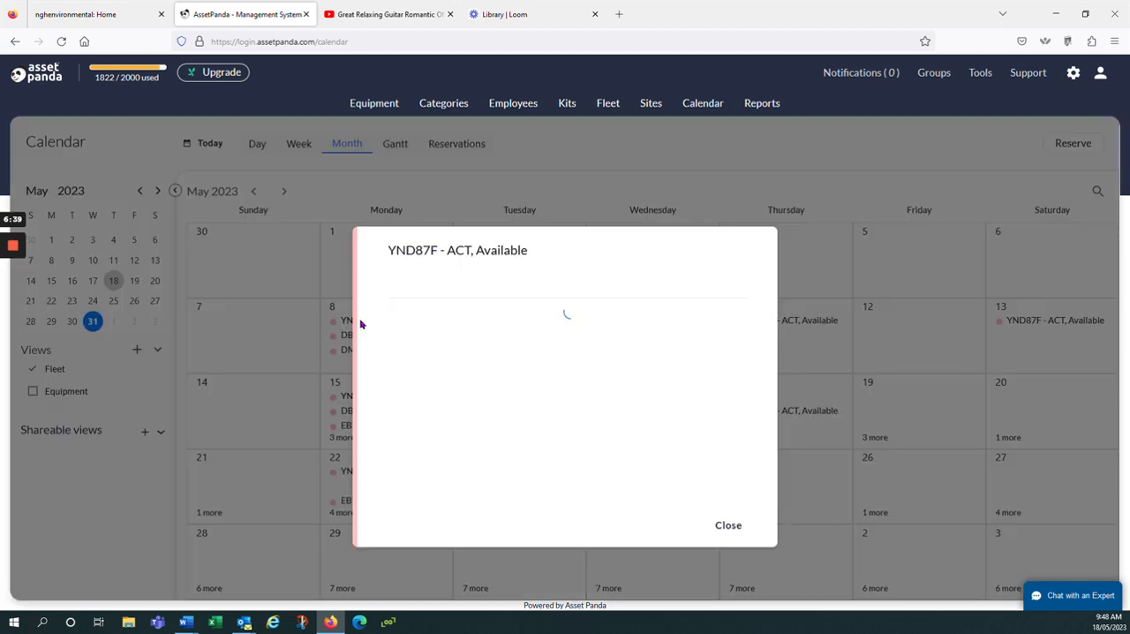
scroll(481, 397, down, 3)
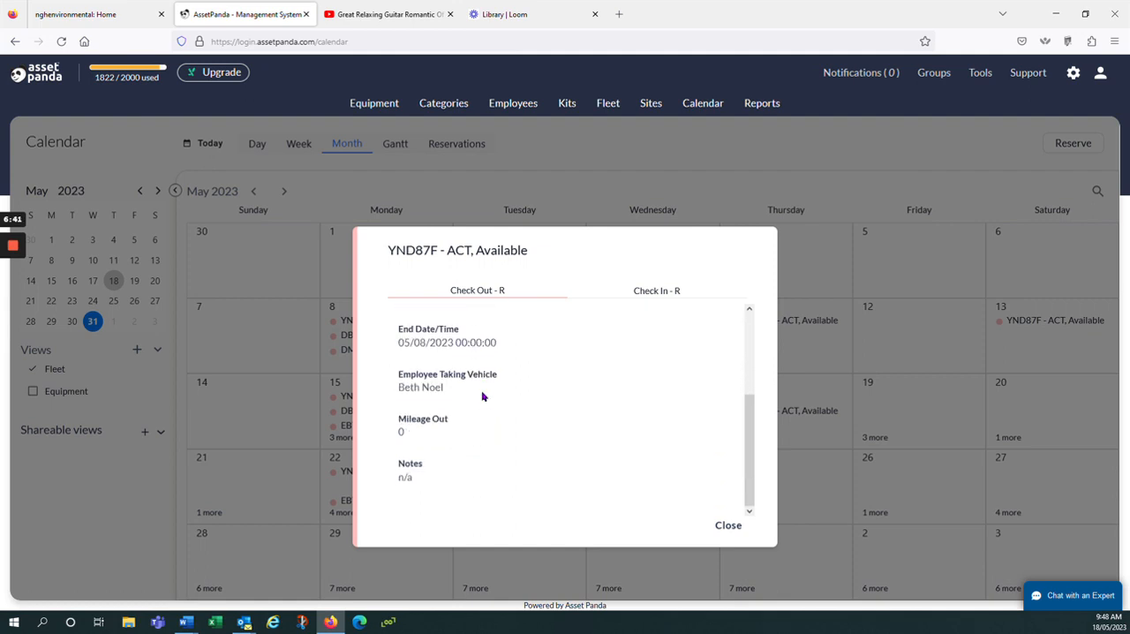
scroll(483, 396, up, 3)
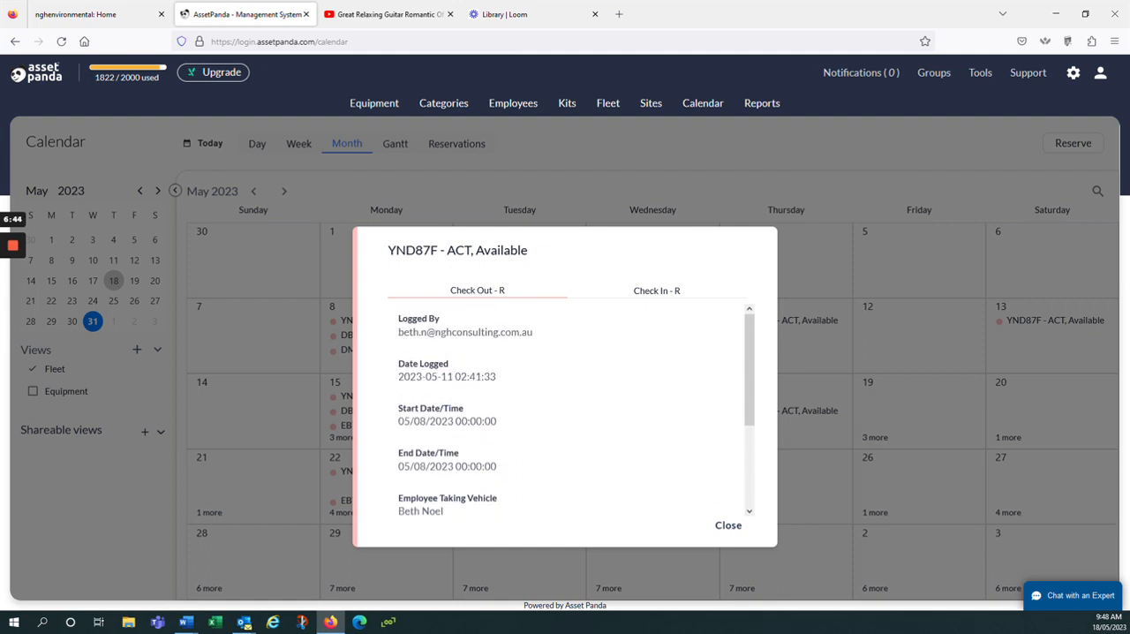
click(729, 527)
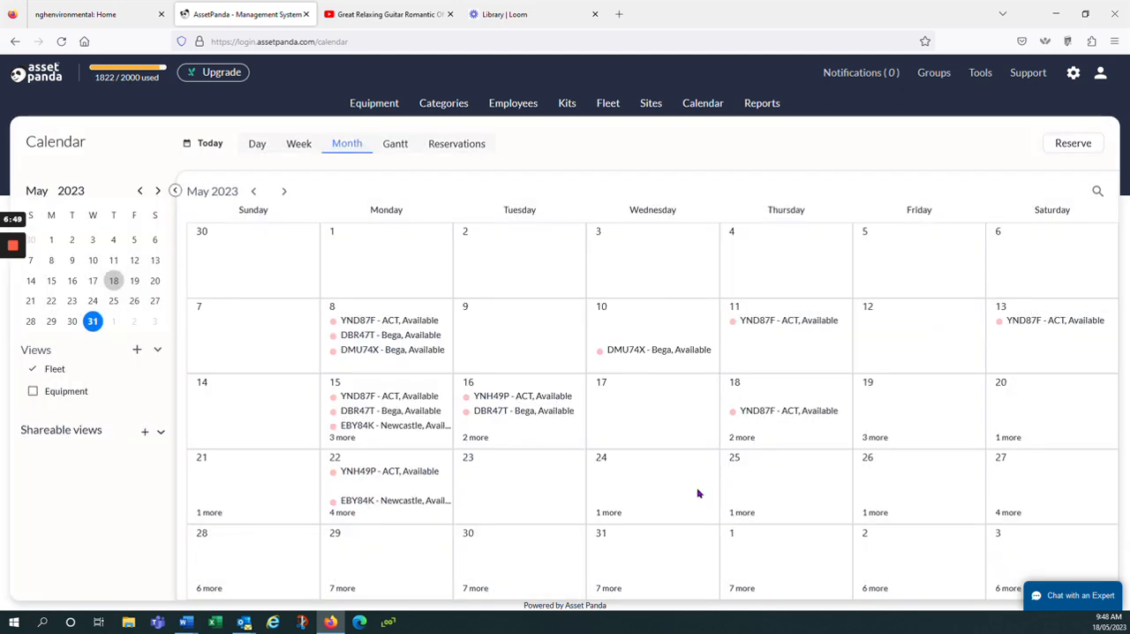
- Open the fleet record of the Isuzu D-Max at the Bega site and review its reservations
click(608, 104)
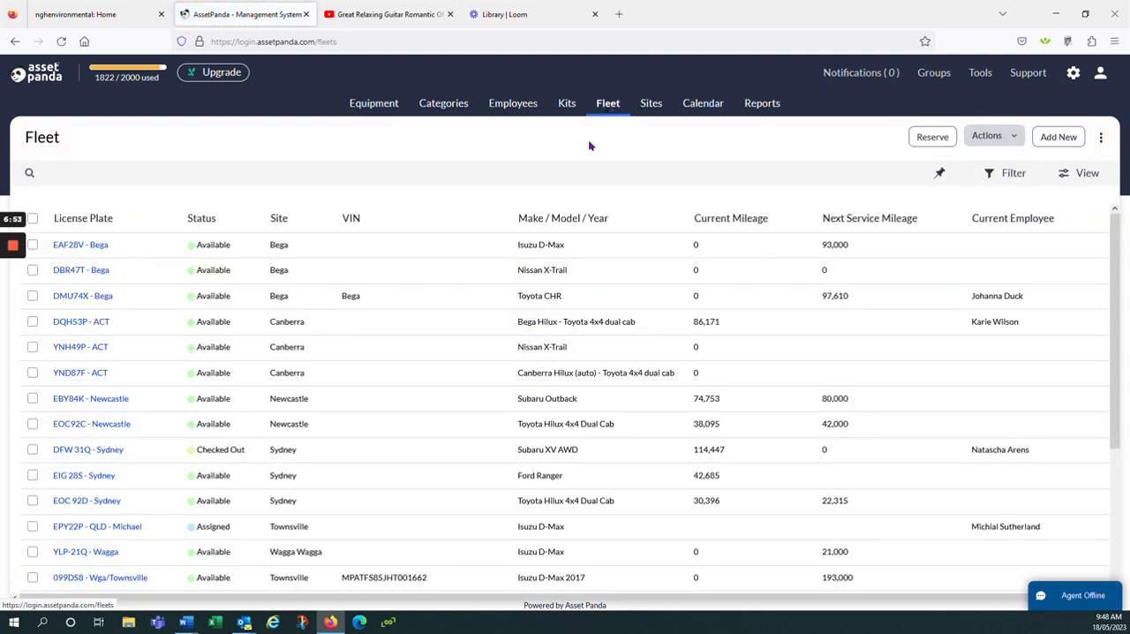
click(84, 246)
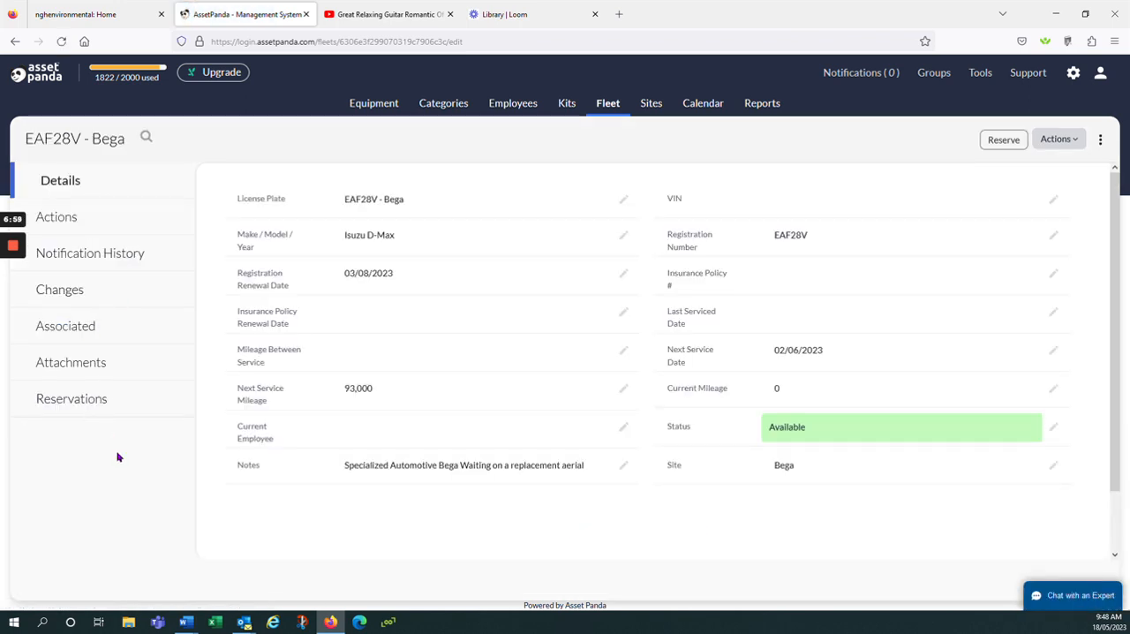
click(78, 402)
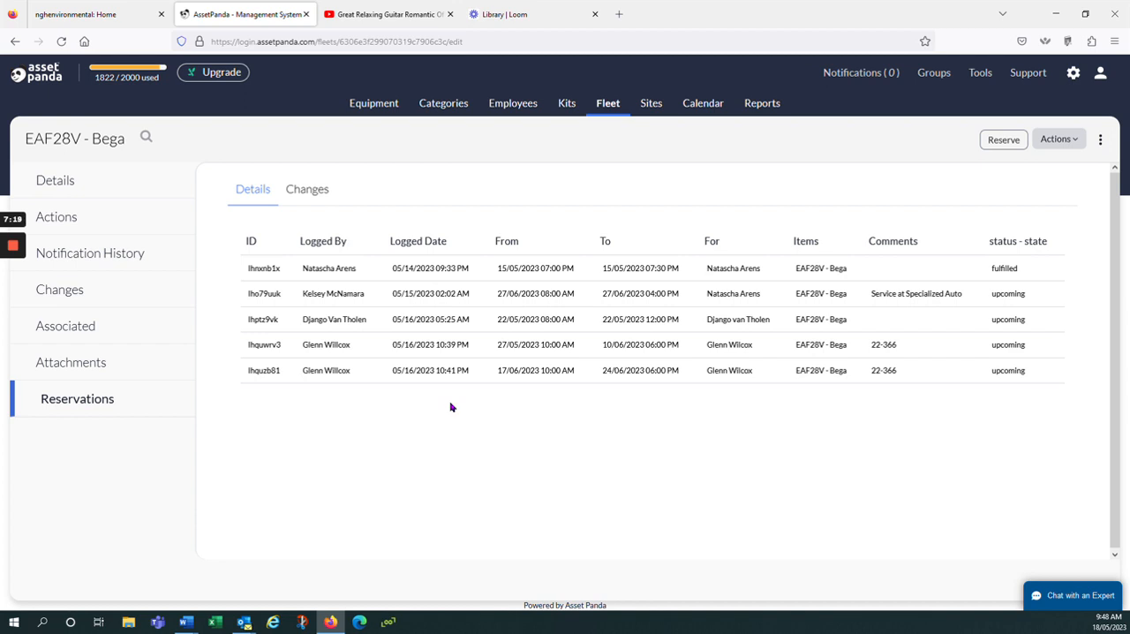
- List the calendar's upcoming reservations and view the details of the ACT vehicle's reservation on Thursday, May 11 2023
click(709, 113)
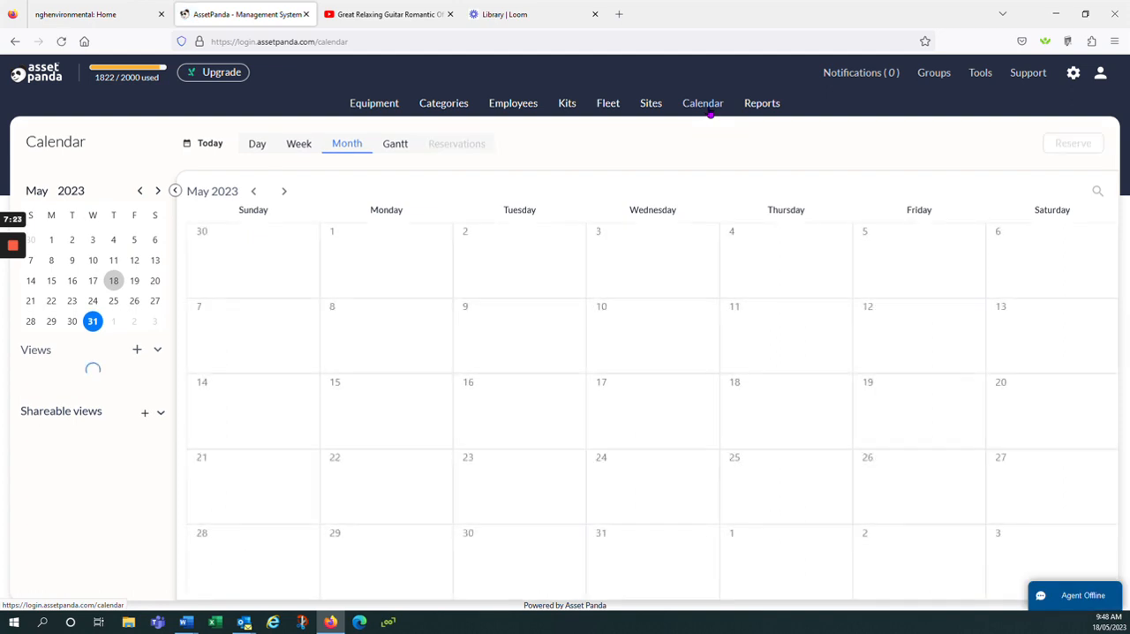
click(453, 148)
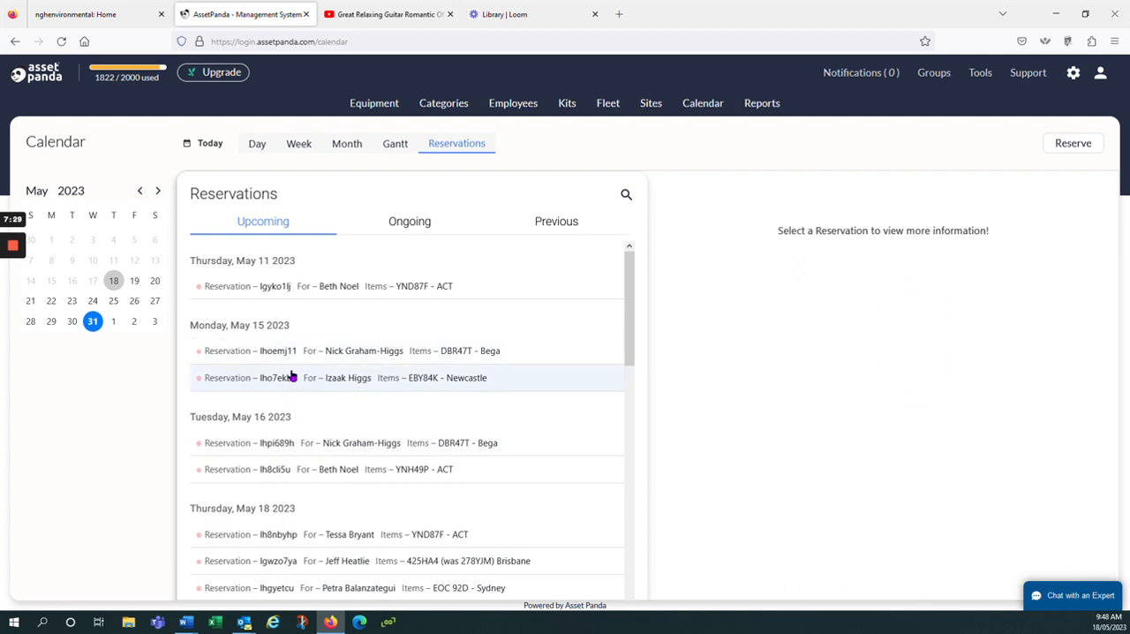
click(295, 293)
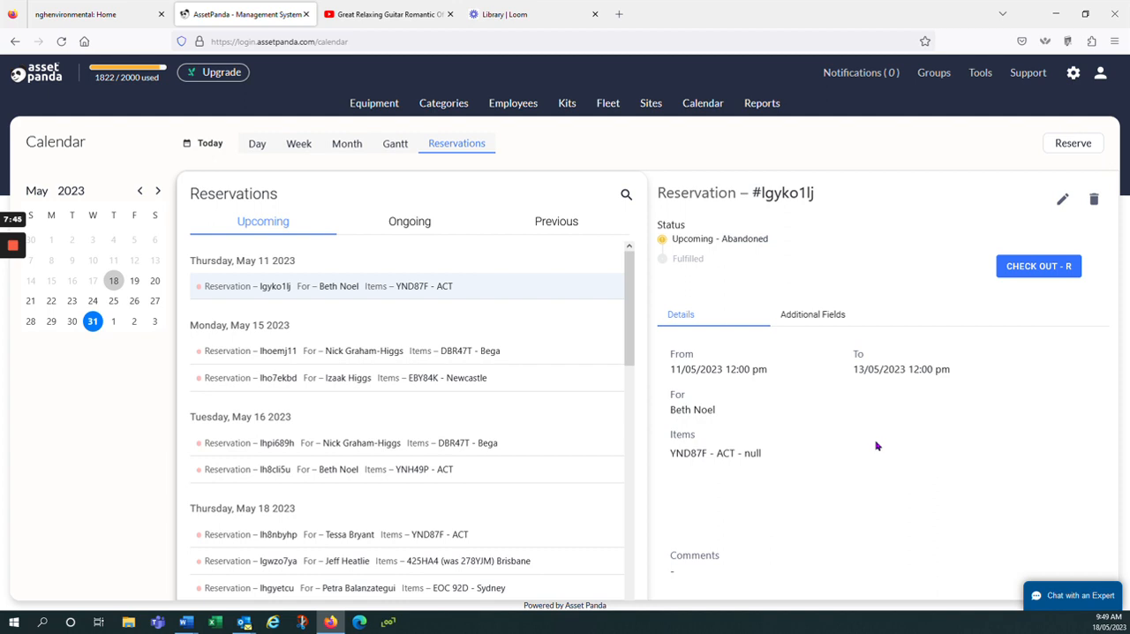
- Open the support chat with an expert
click(1071, 596)
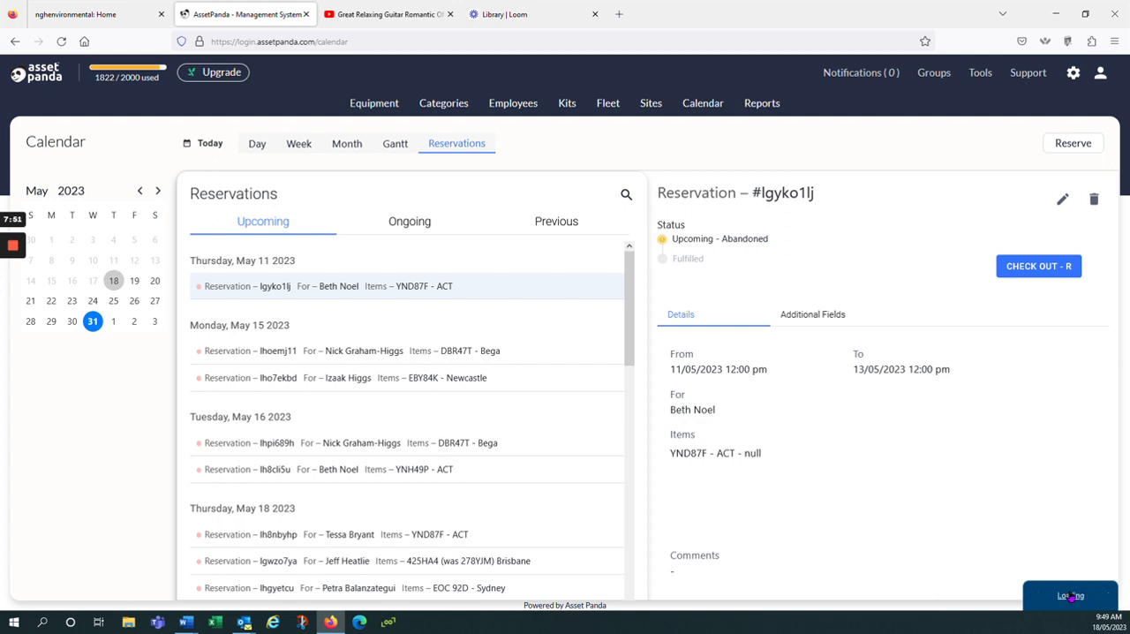